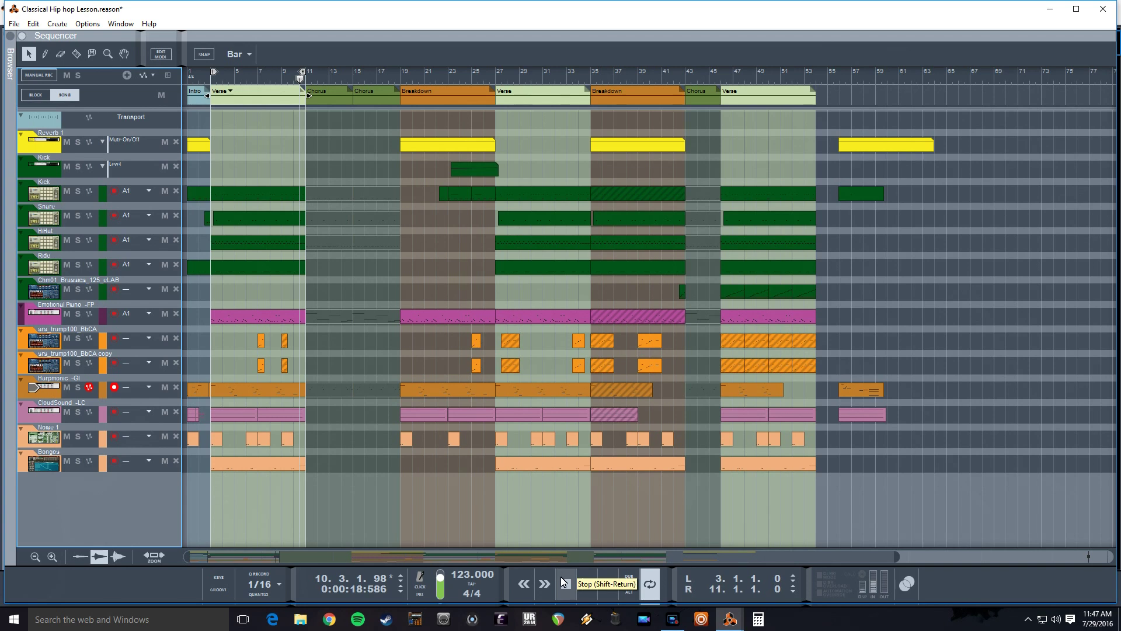
Restart playback of the looped first verse and switch to the rack window
left_click(561, 576)
left_click(582, 581)
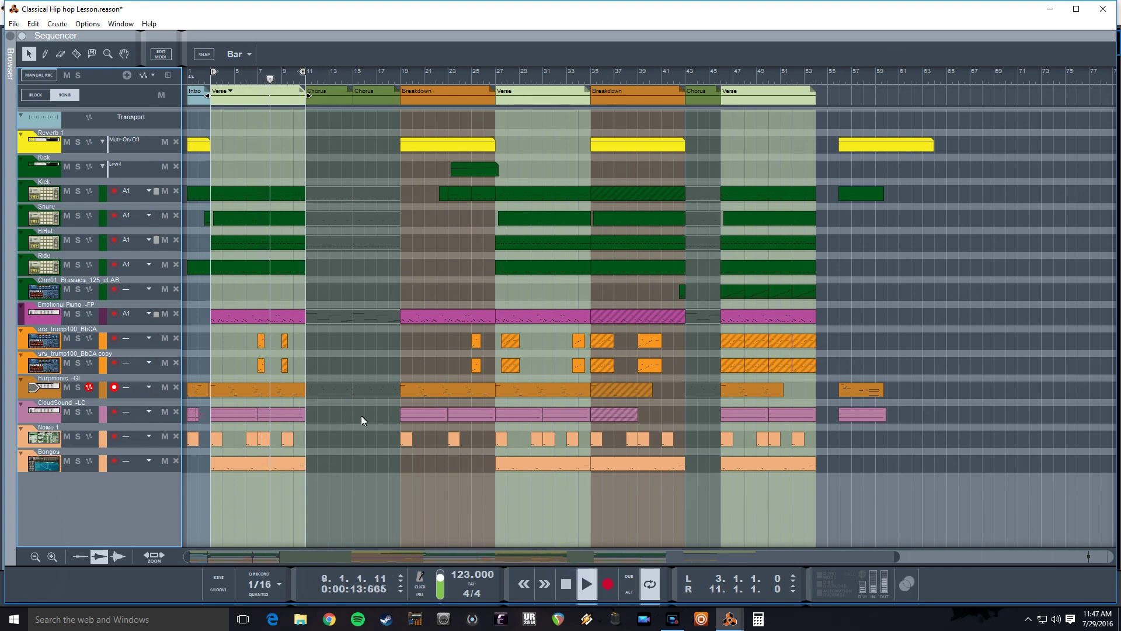
key("alt+Tab")
key("alt+Tab")
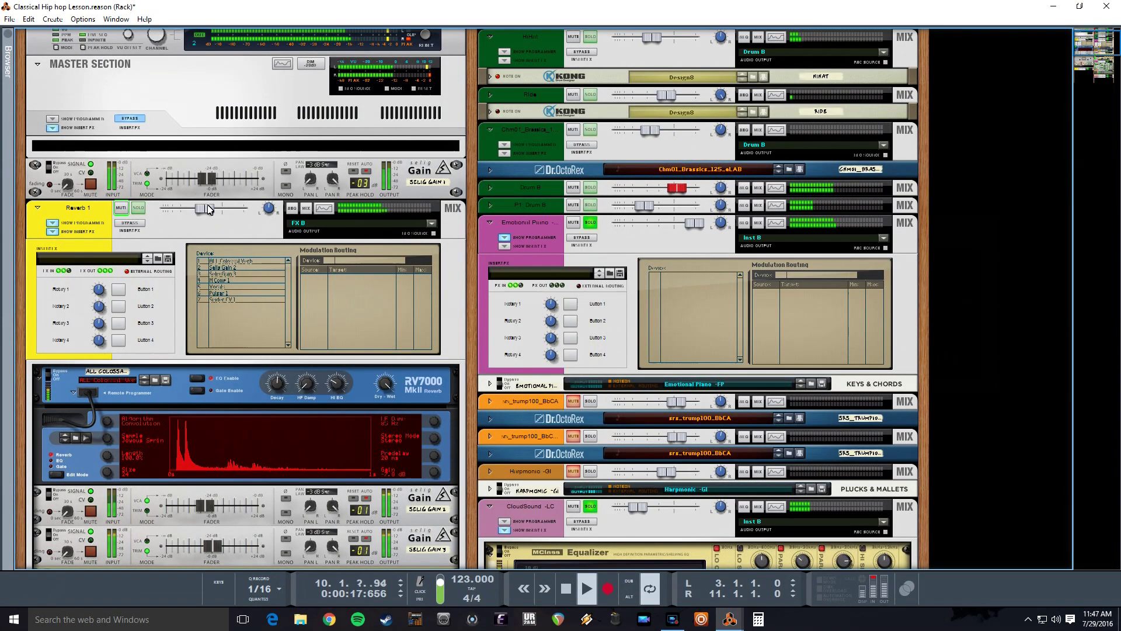
Try raising the Reverb 1 channel level to about 0 dB during playback, and bring it back down
left_click_drag(208, 209, 221, 215)
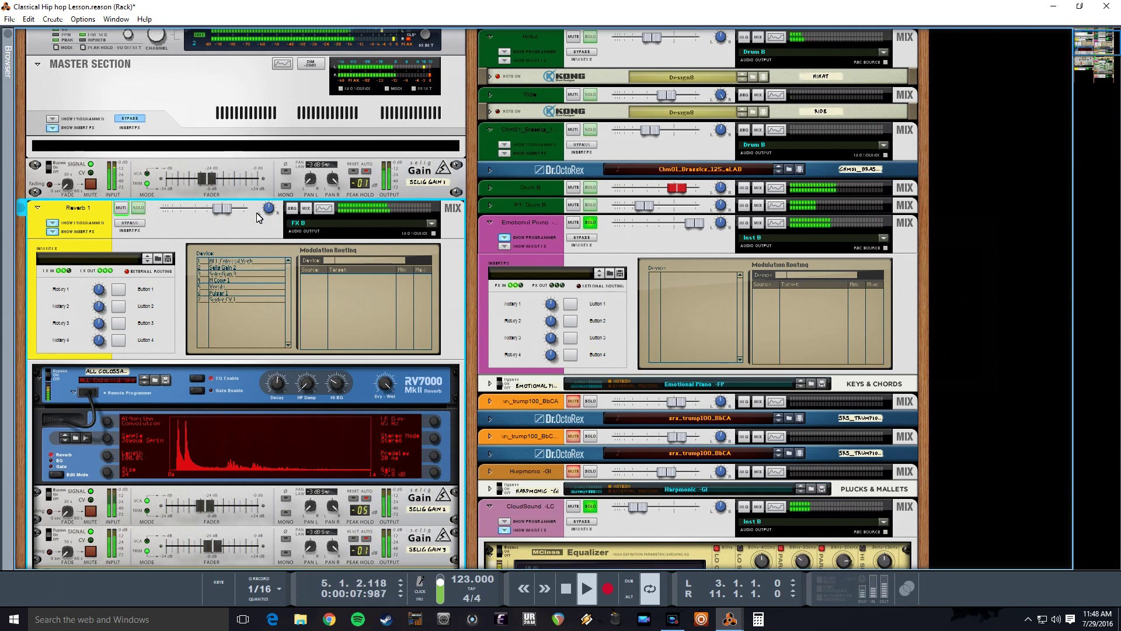
mouse_move(227, 216)
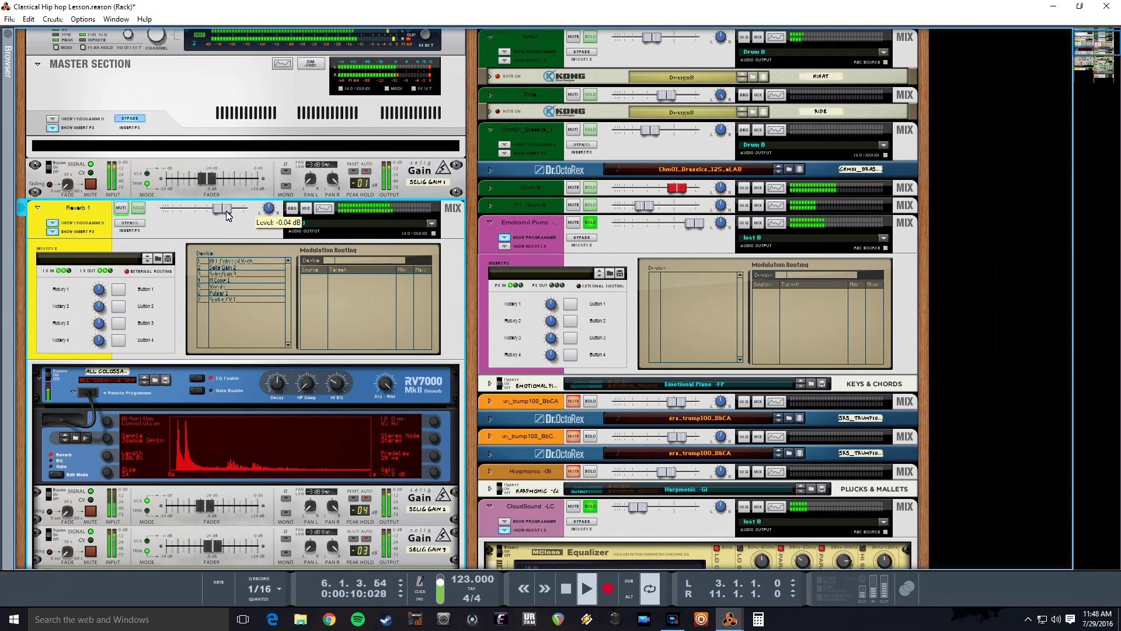
left_click_drag(228, 215, 203, 213)
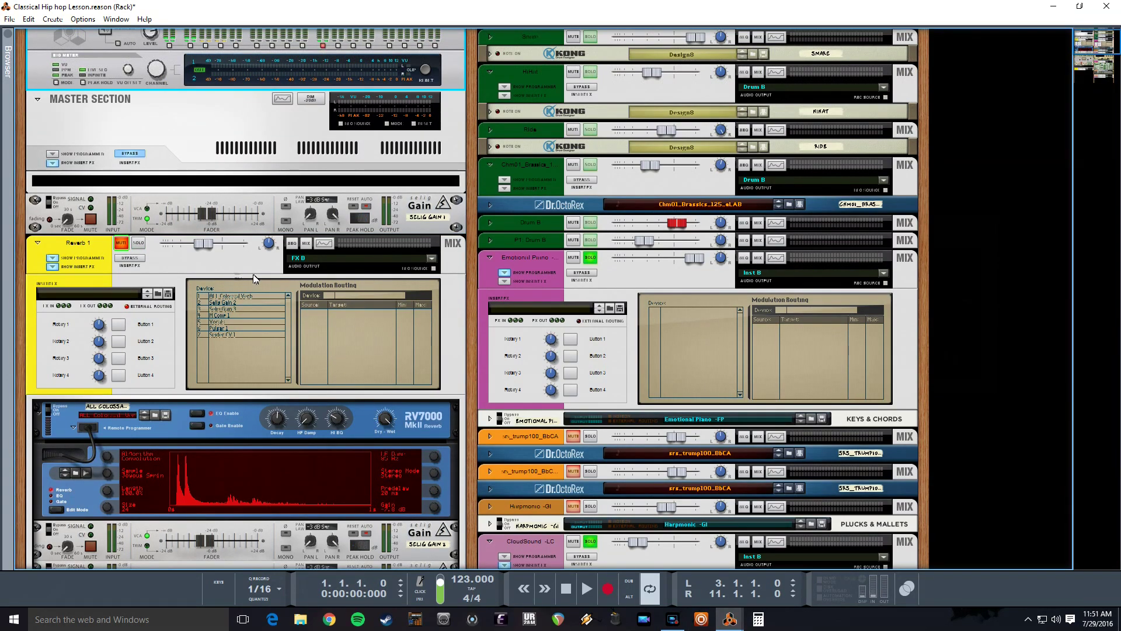
Look over the Reverb 1 devices and play the sequence from the start of the first verse
scroll(241, 274, "down", 3)
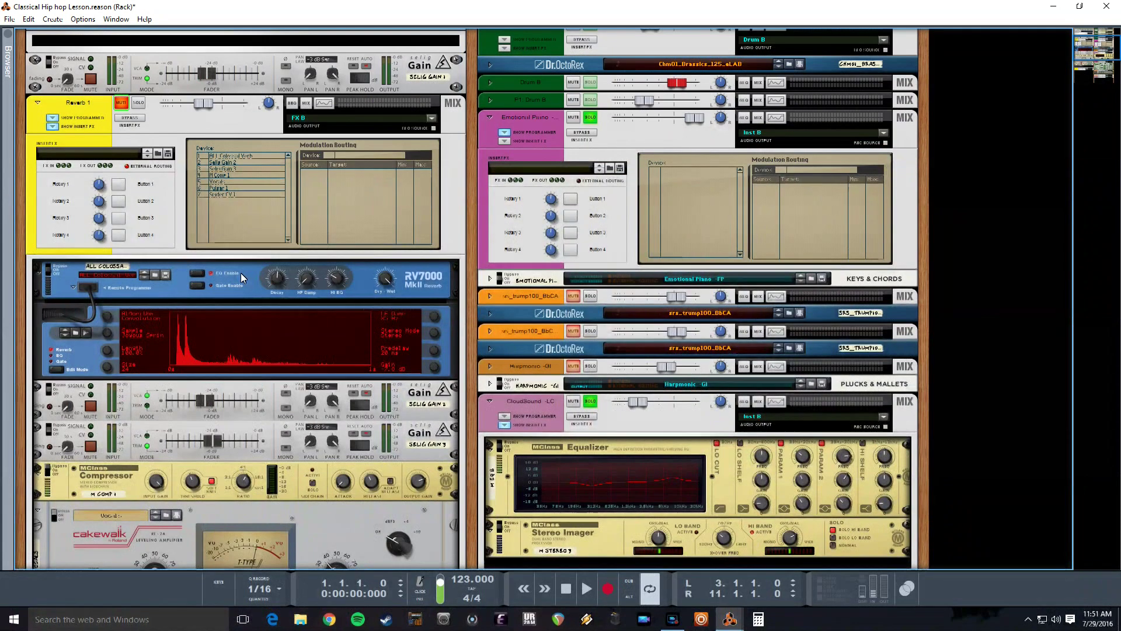
scroll(240, 272, "down", 2)
key("alt+Tab")
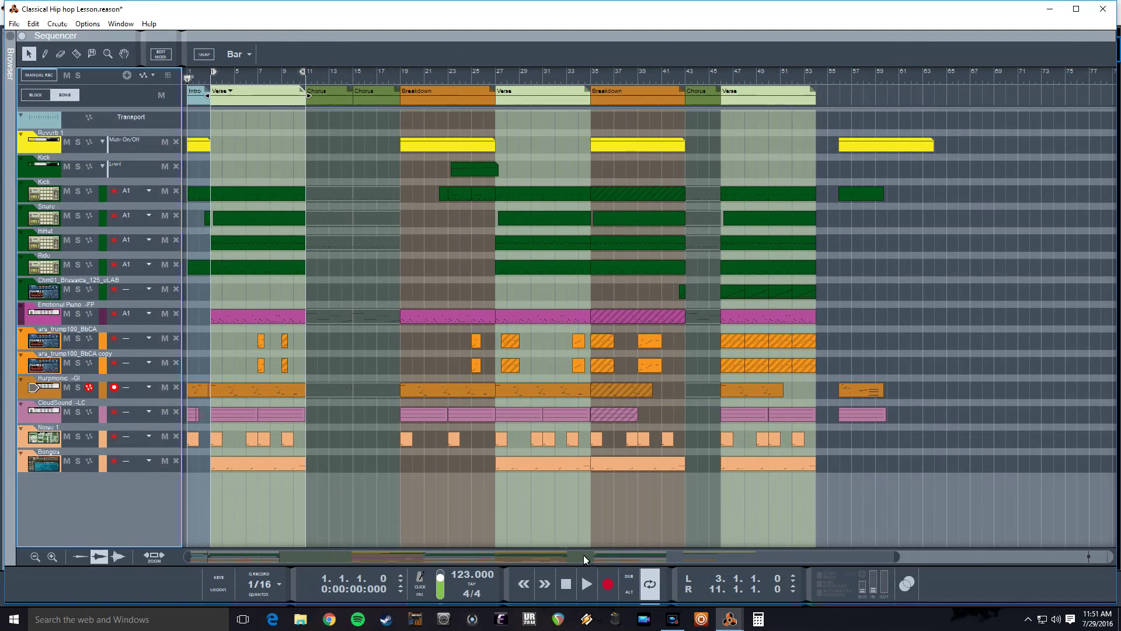
left_click(220, 82)
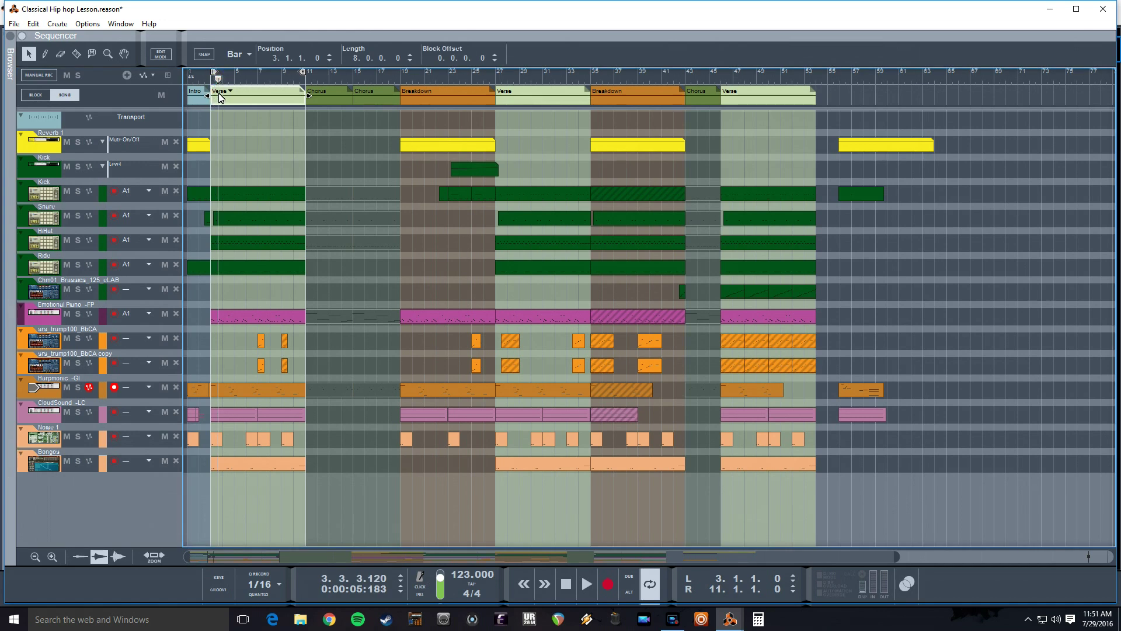
key("space")
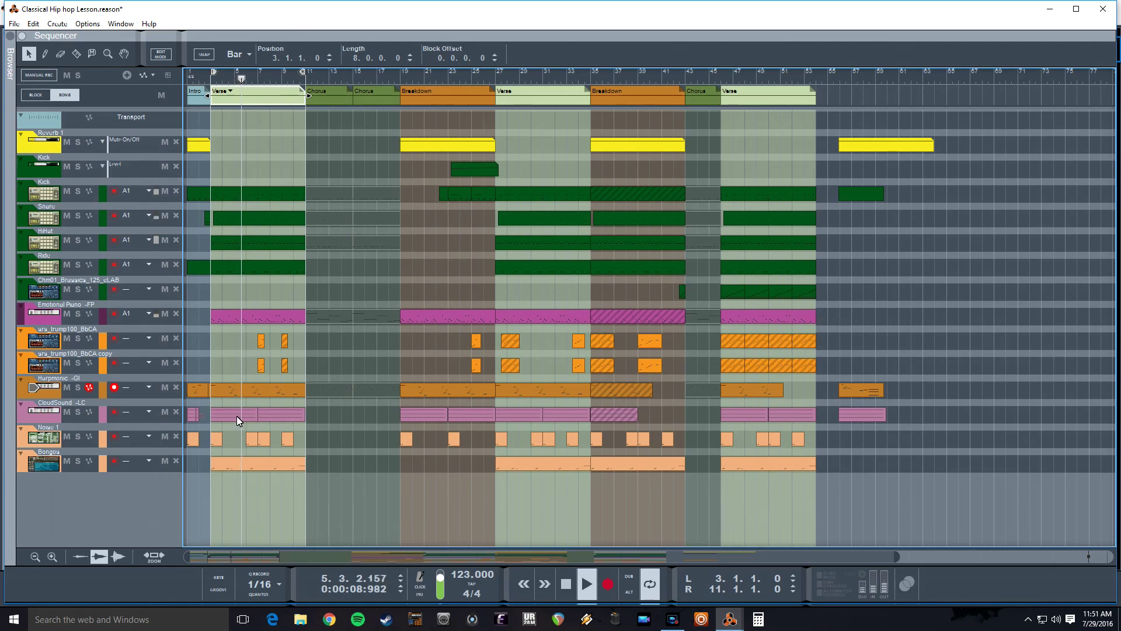
In the mixer, audition the verse with Reverb 1 soloed and Drum Perc unsoloed, and restore both solo states
key("alt+Tab")
key("alt+Tab")
key("alt+Tab")
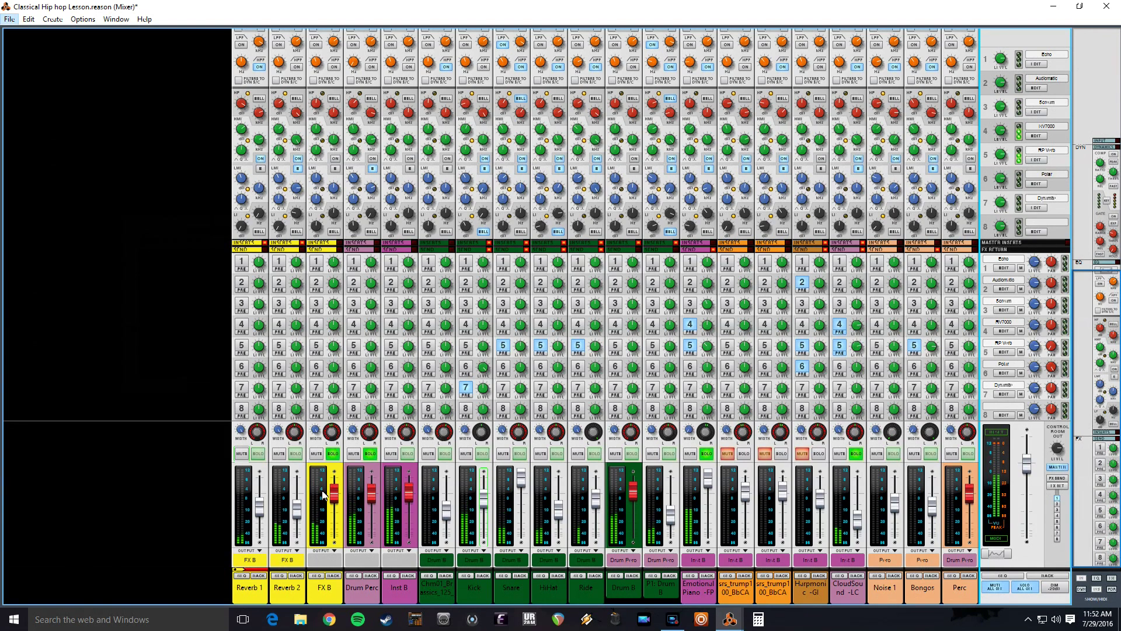
left_click(260, 454)
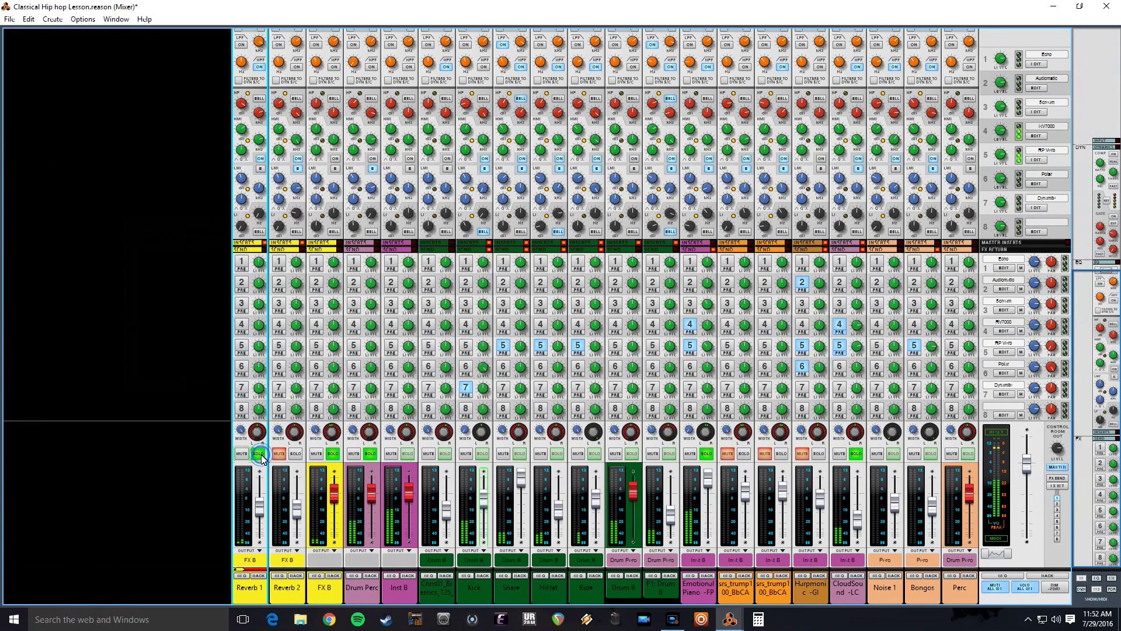
left_click(369, 454)
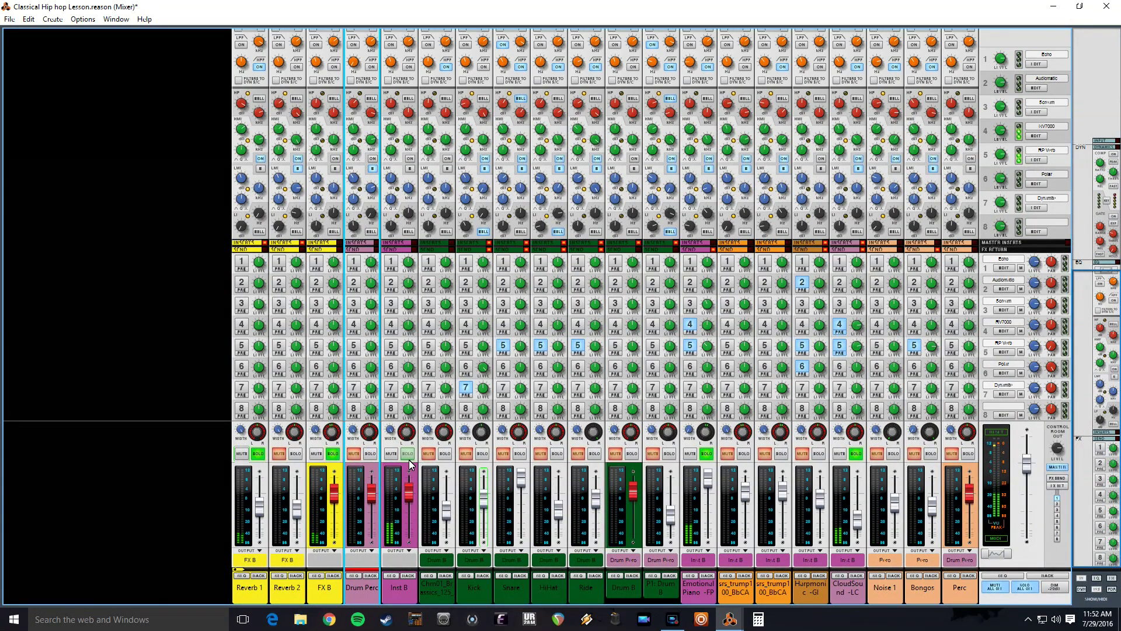
left_click(261, 454)
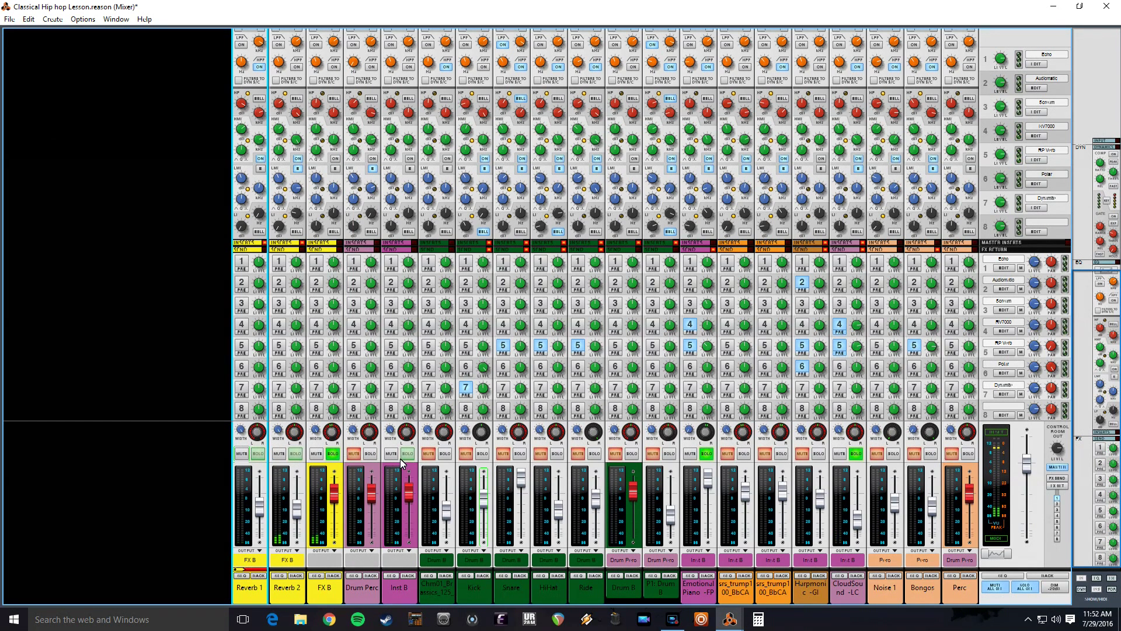
left_click(370, 454)
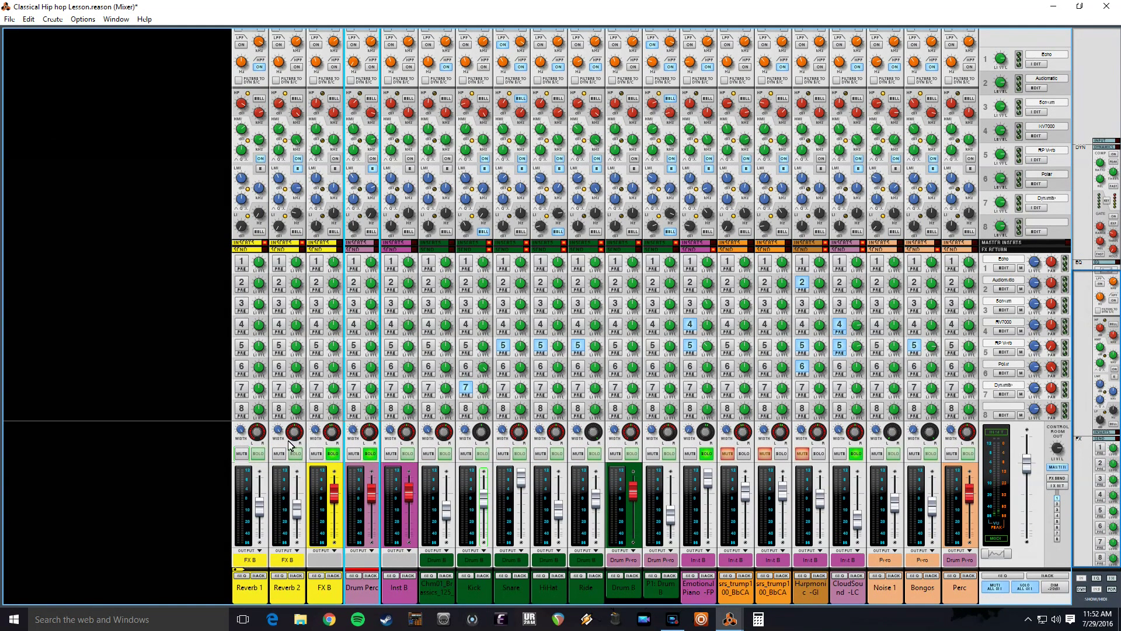
Show the Reverb 1 channel in the rack and look through its chain of insert effects
key("alt+Tab")
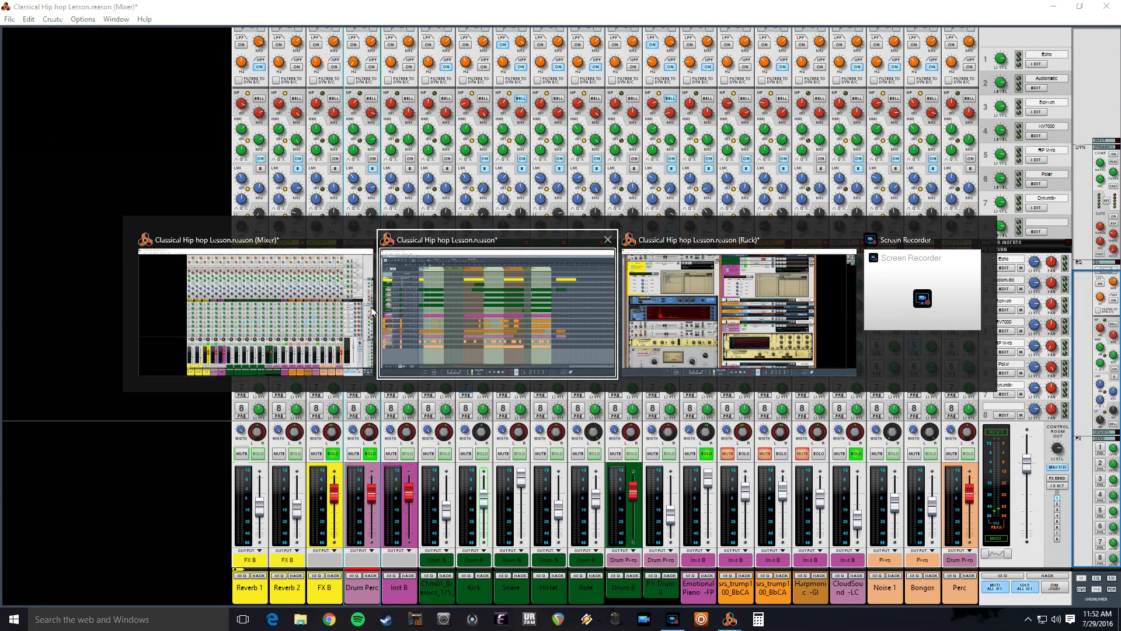
left_click(261, 327)
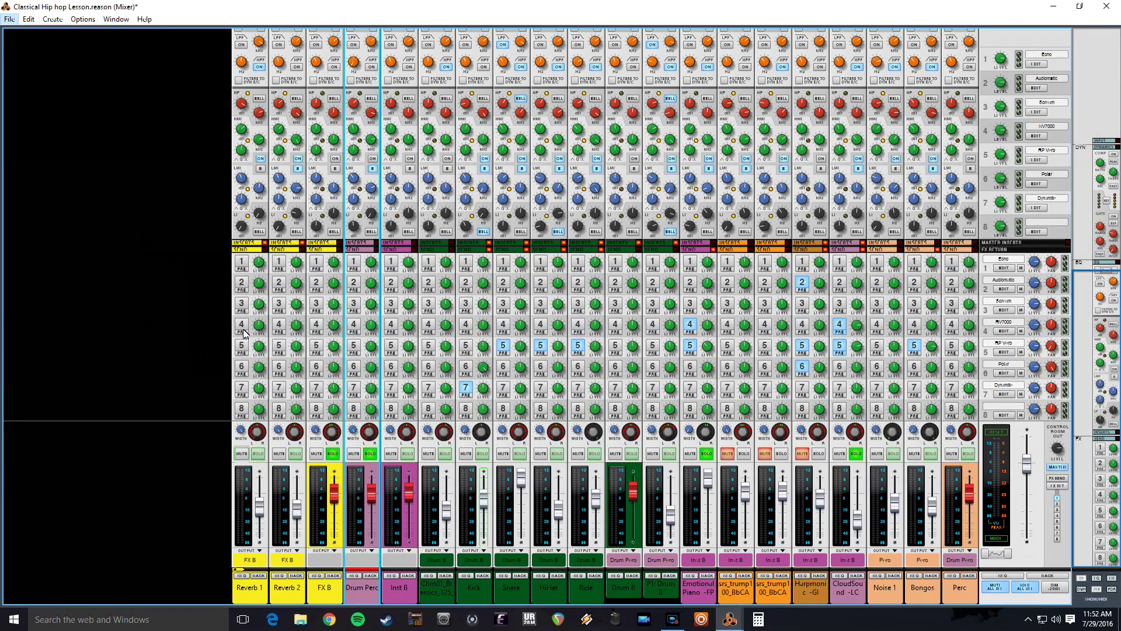
left_click(257, 575)
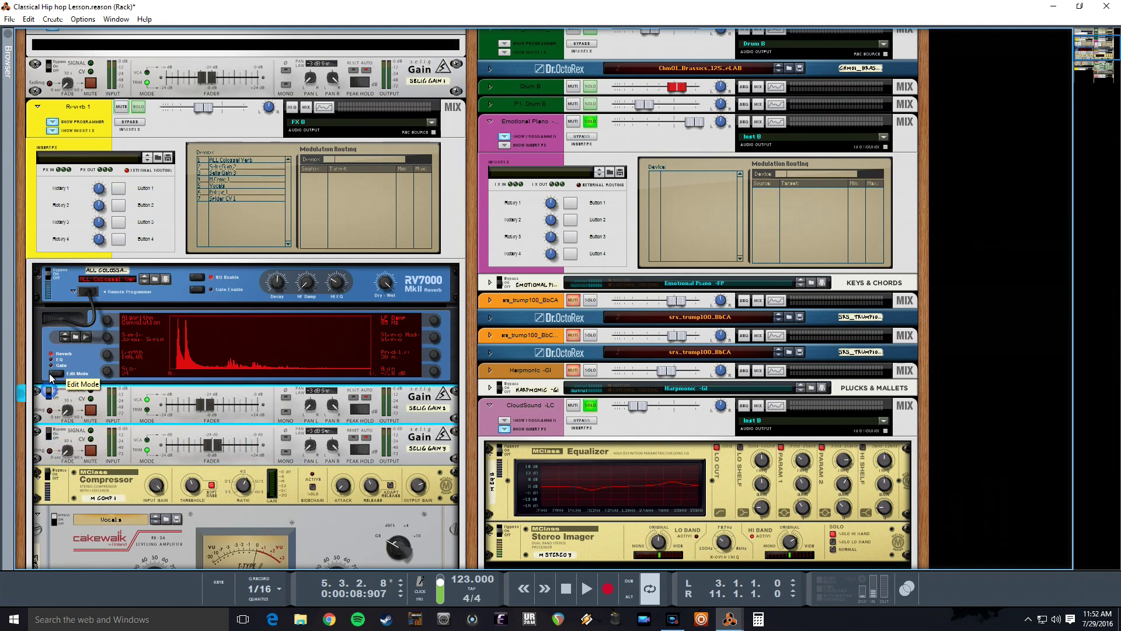
scroll(52, 393, "down", 6)
scroll(55, 427, "up", 4)
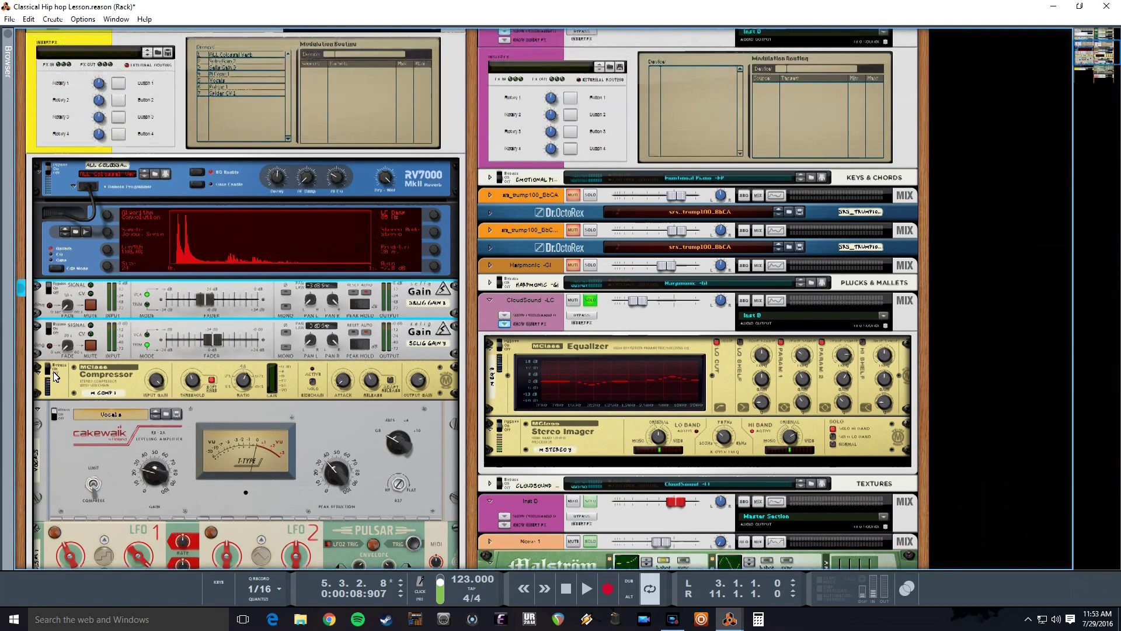
Raise the Reverb 1 channel level slightly while the verse loop plays, and stop playback
key("space")
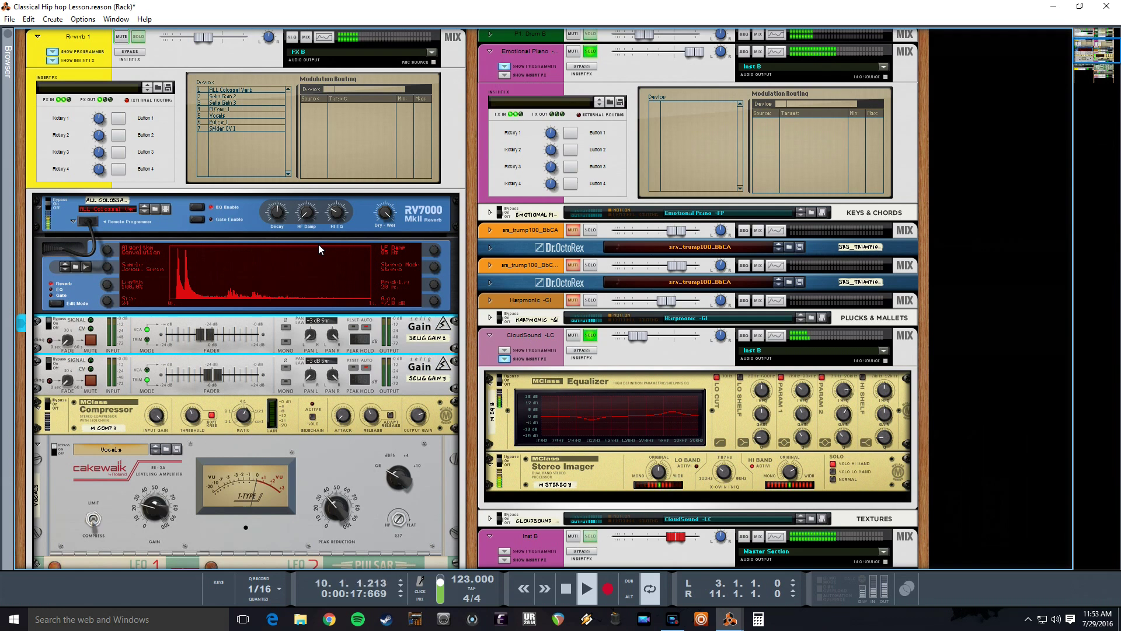
left_click(209, 34)
left_click_drag(209, 34, 226, 36)
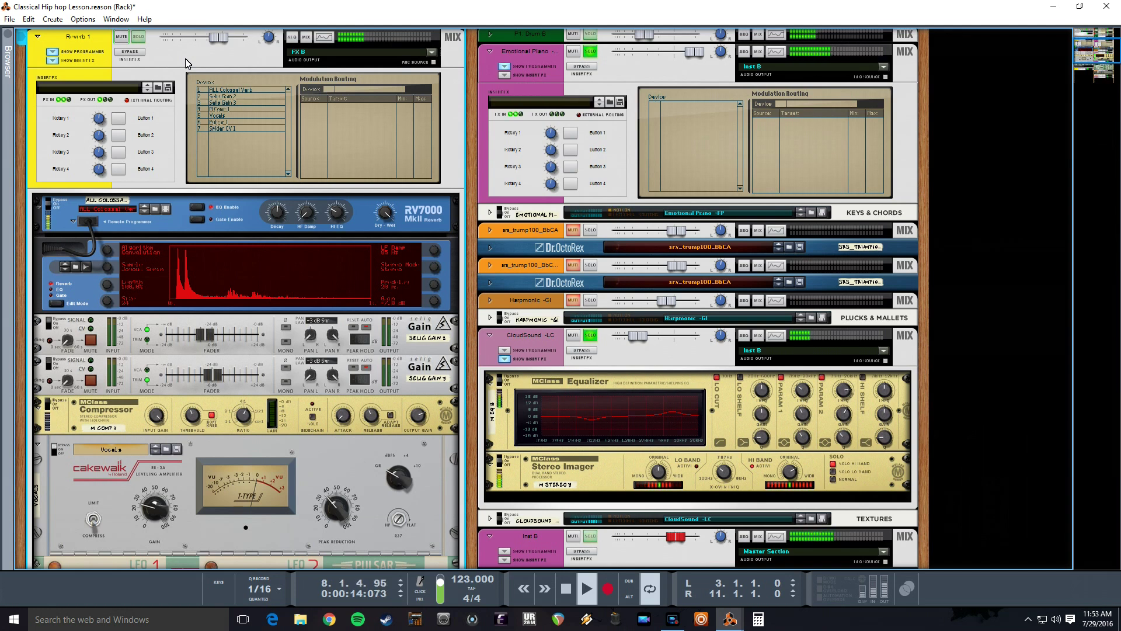
key("space")
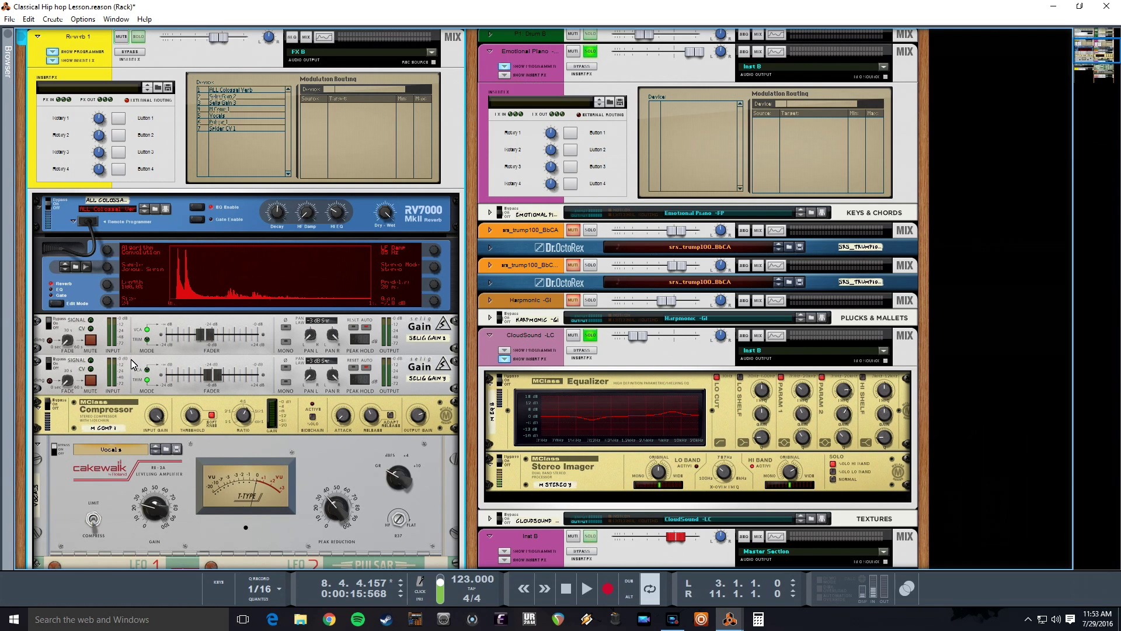
Lower the Selig Gain 3 fader and raise the Selig Gain 2 fader slightly in the Reverb 1 insert chain
left_click_drag(203, 377, 200, 378)
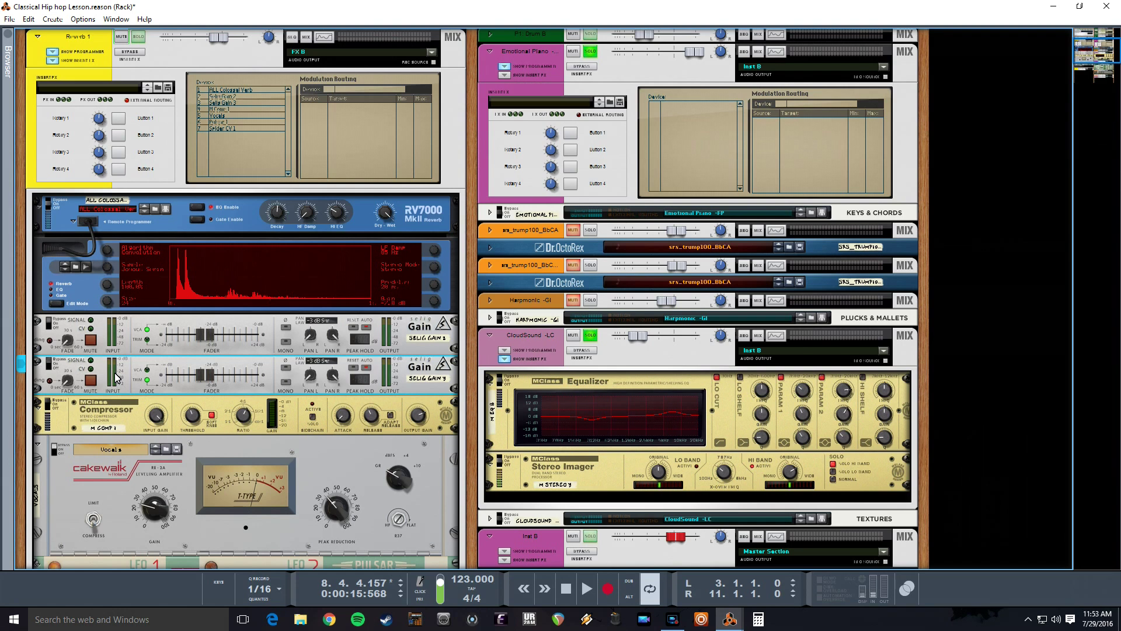
left_click_drag(204, 366, 61, 385)
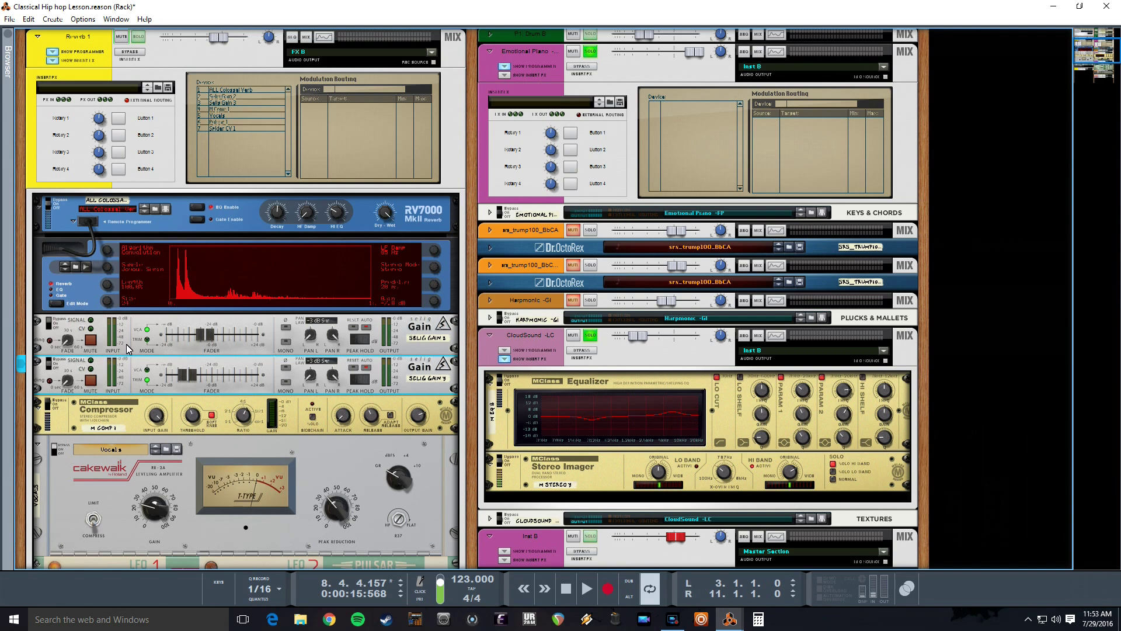
left_click(53, 327)
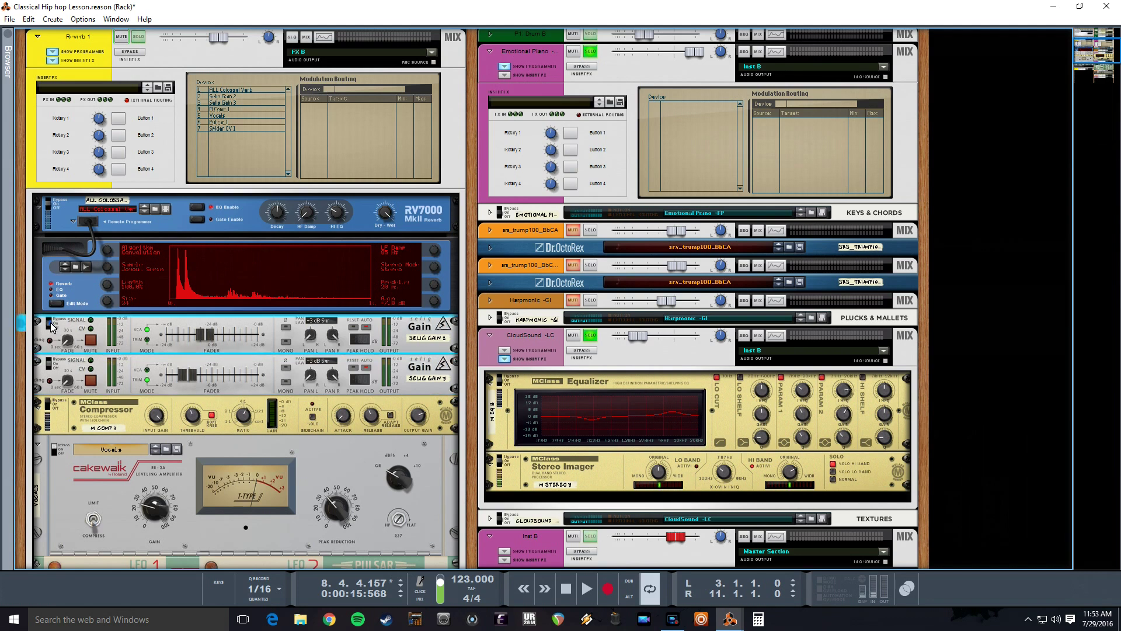
left_click(167, 335)
left_click_drag(170, 337, 208, 343)
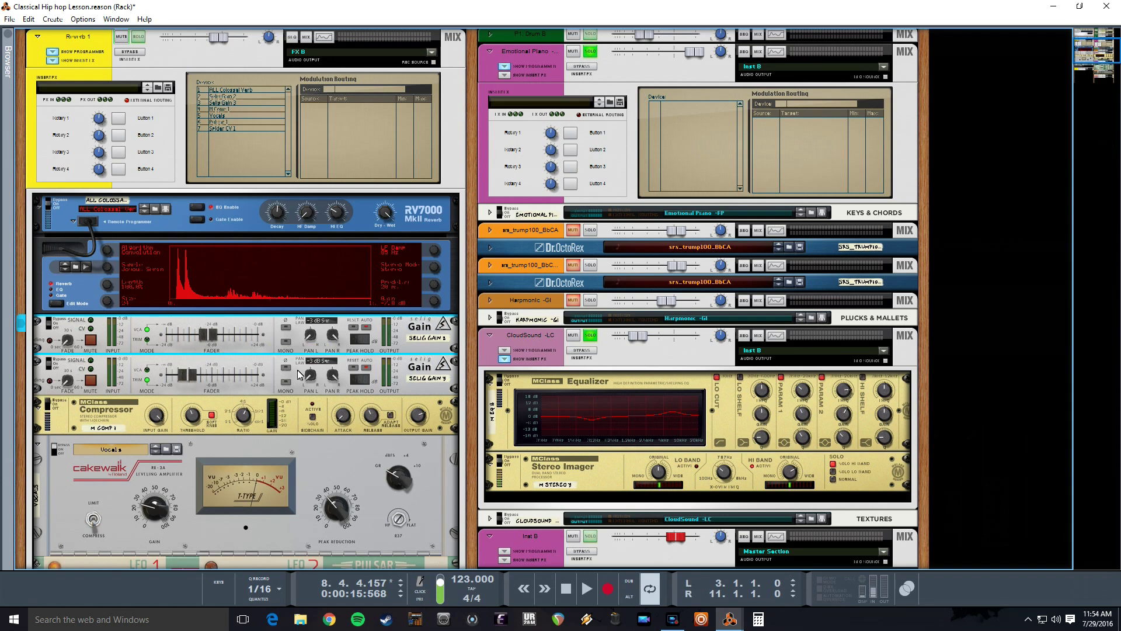
left_click(187, 377)
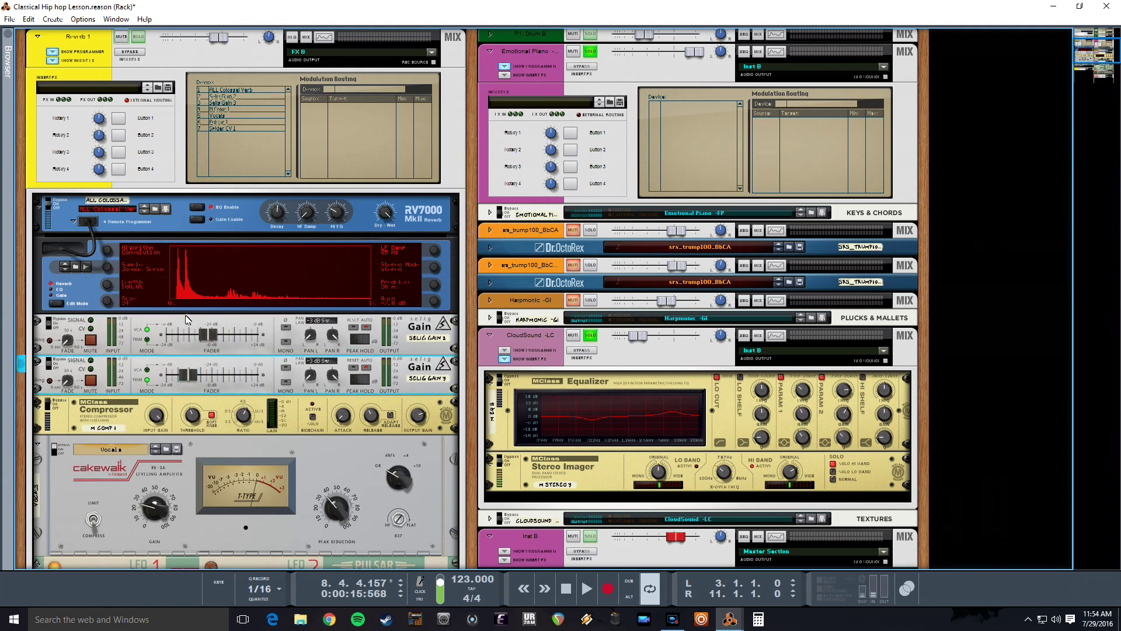
Move the Pulsar between Selig Gain 3 and the MClass Compressor, and disconnect the cable from its envelope gate input
scroll(186, 320, "down", 5)
left_click(113, 428)
left_click_drag(113, 427, 129, 293)
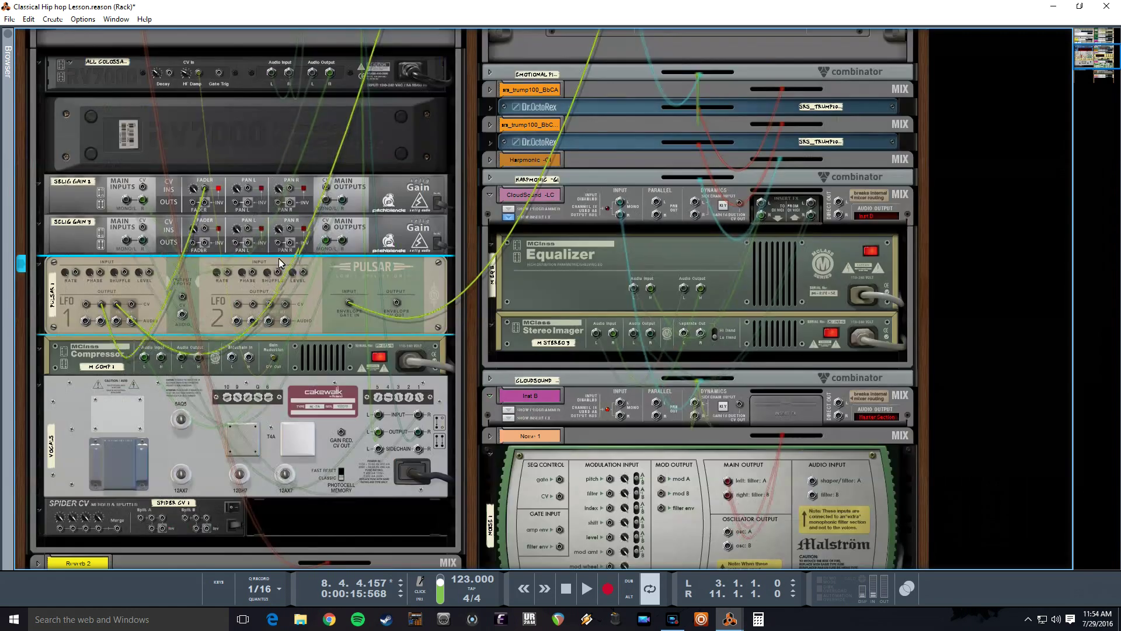
key("Tab")
left_click_drag(345, 299, 400, 304)
key("Tab")
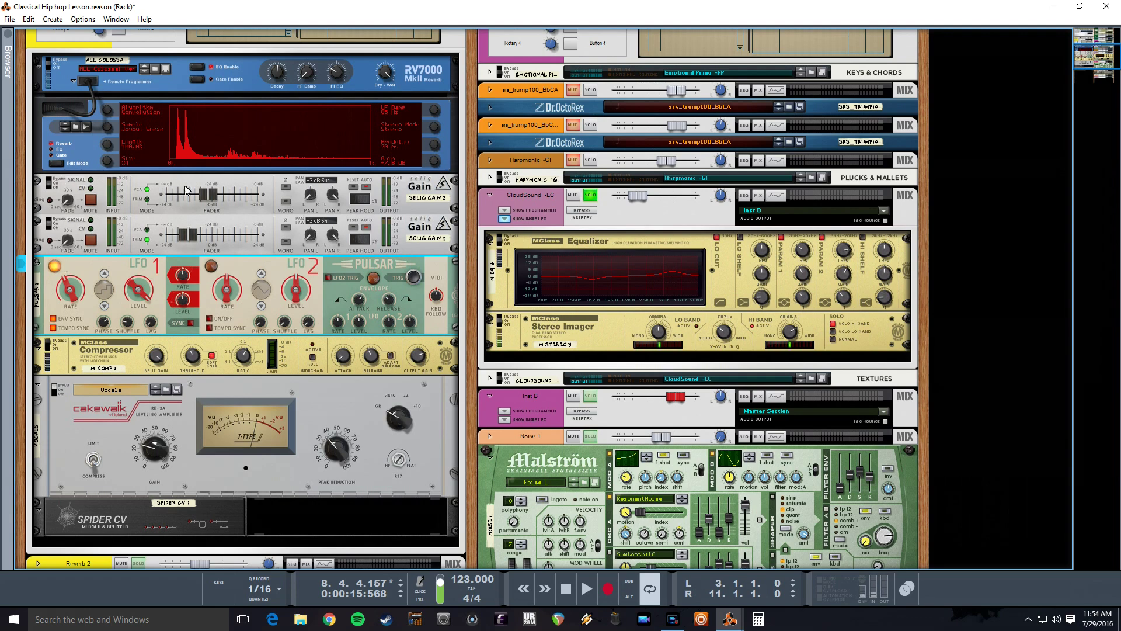
Inspect the Pulsar and gain connections on the rack's rear, and play the loop to check the Reverb 1 chain
key("Tab")
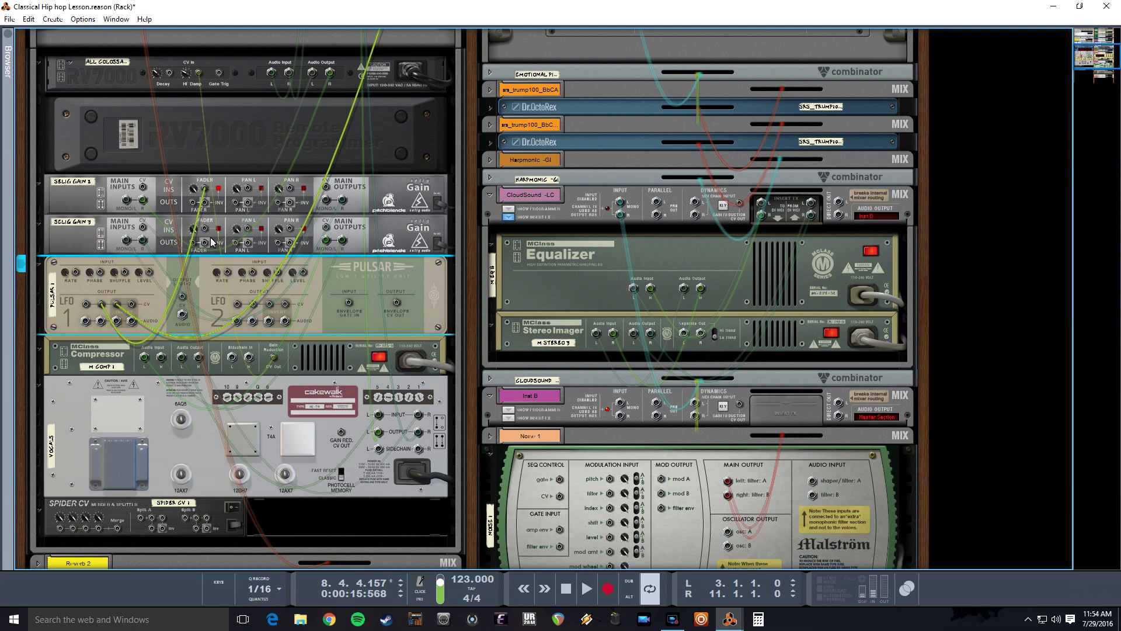
key("Tab")
key("space")
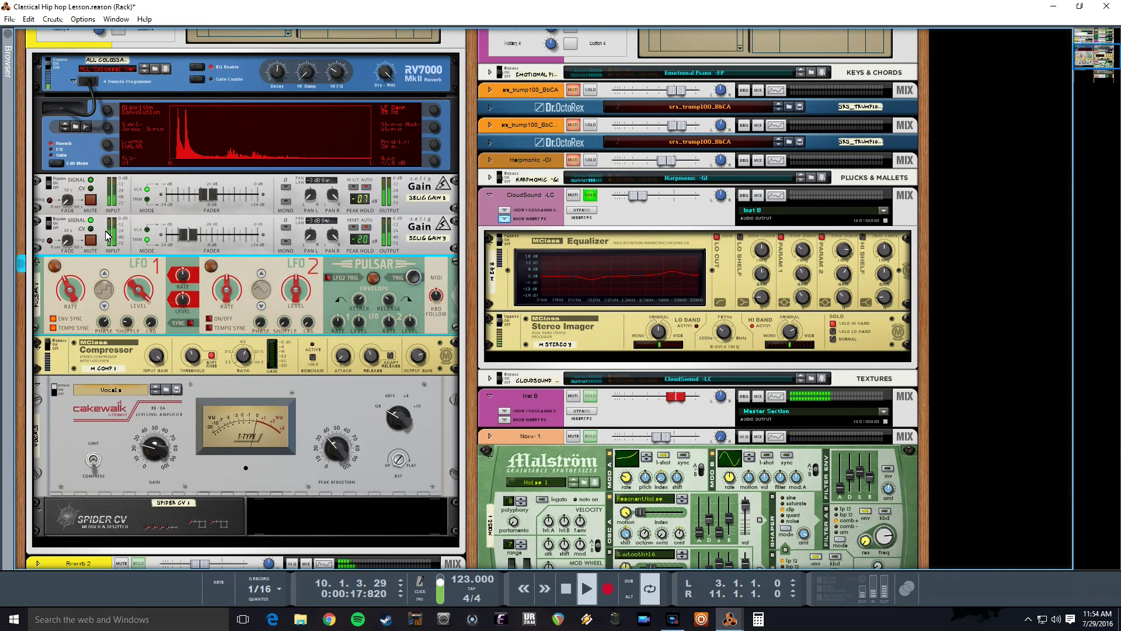
scroll(200, 46, "up", 4)
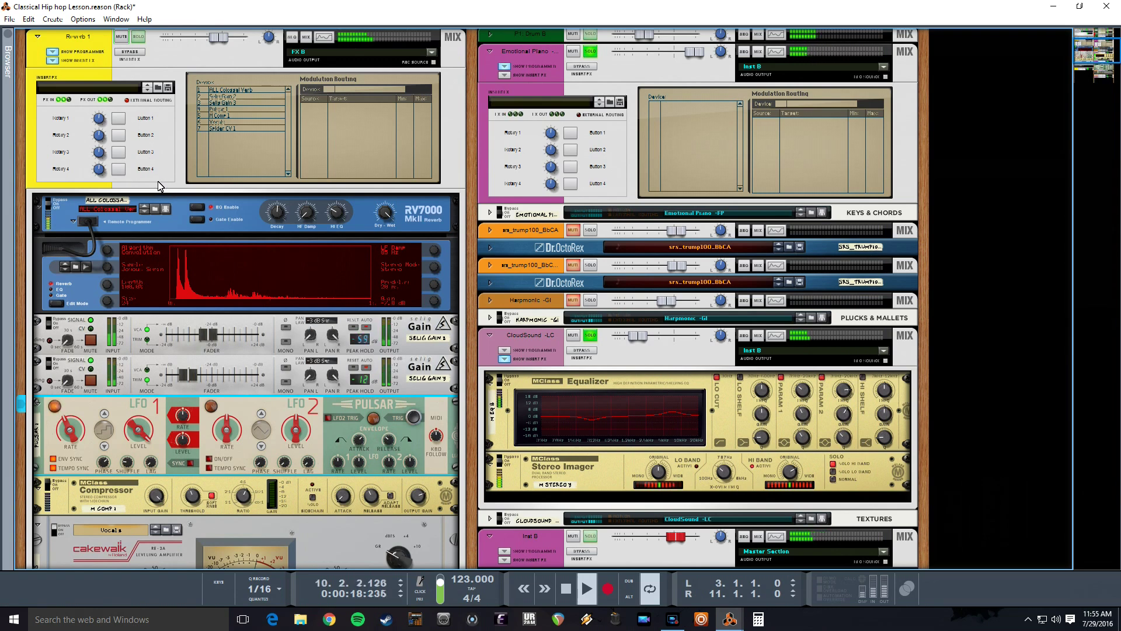
key("space")
On the rack's rear, connect the Pulsar's envelope gate input to the pad 6 gate output of the KICK Kong
key("Tab")
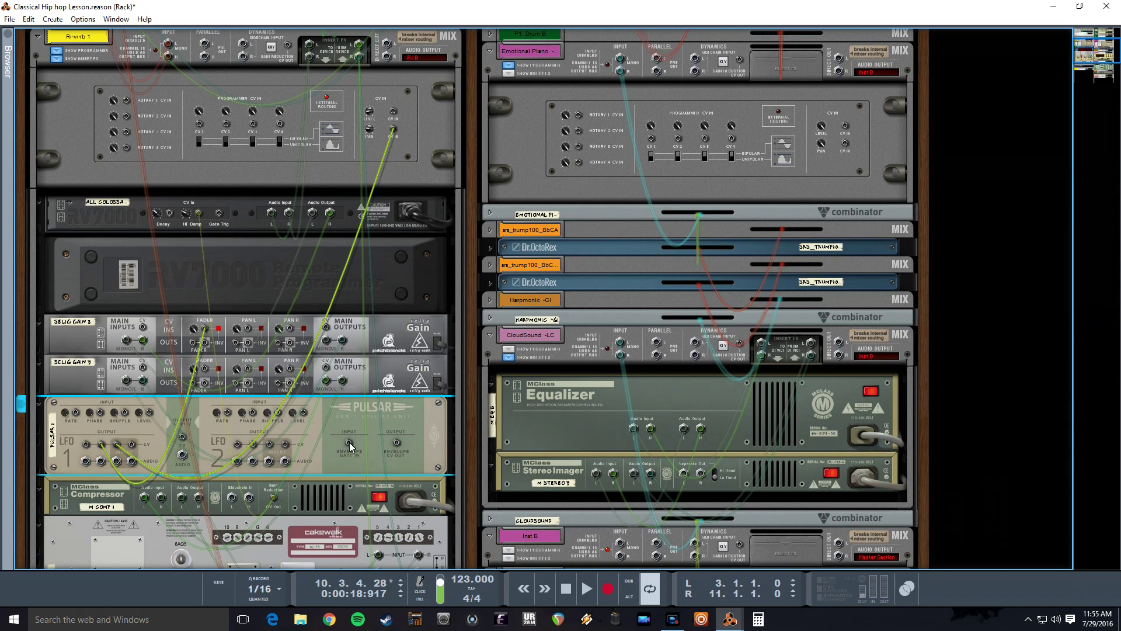
scroll(414, 417, "up", 5)
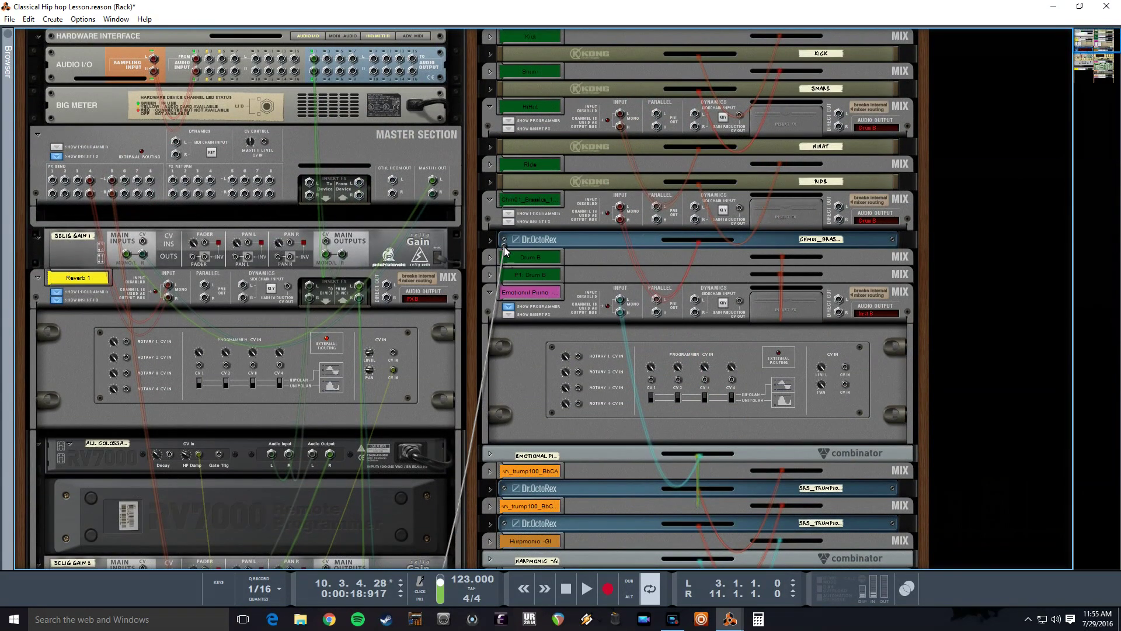
left_click_drag(628, 151, 485, 66)
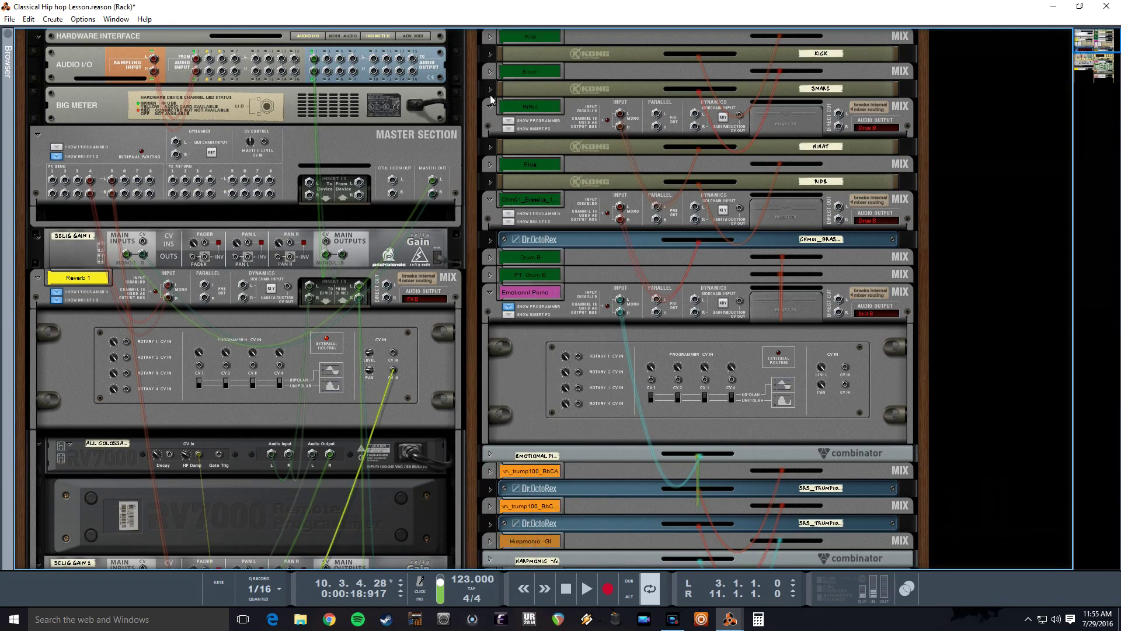
scroll(348, 262, "down", 6)
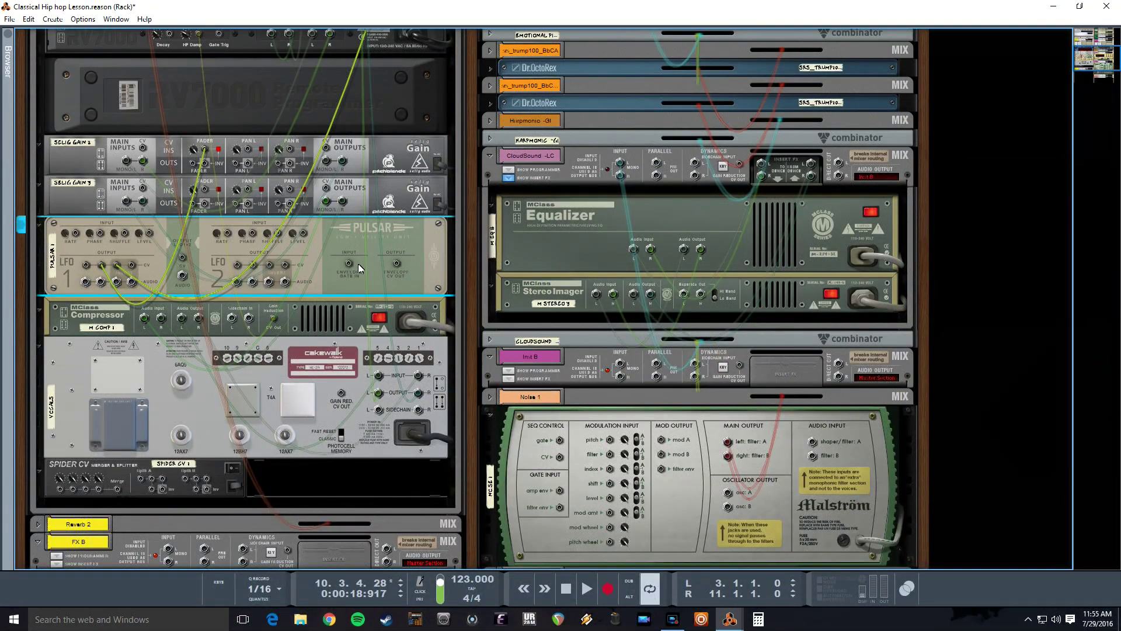
scroll(355, 261, "up", 6)
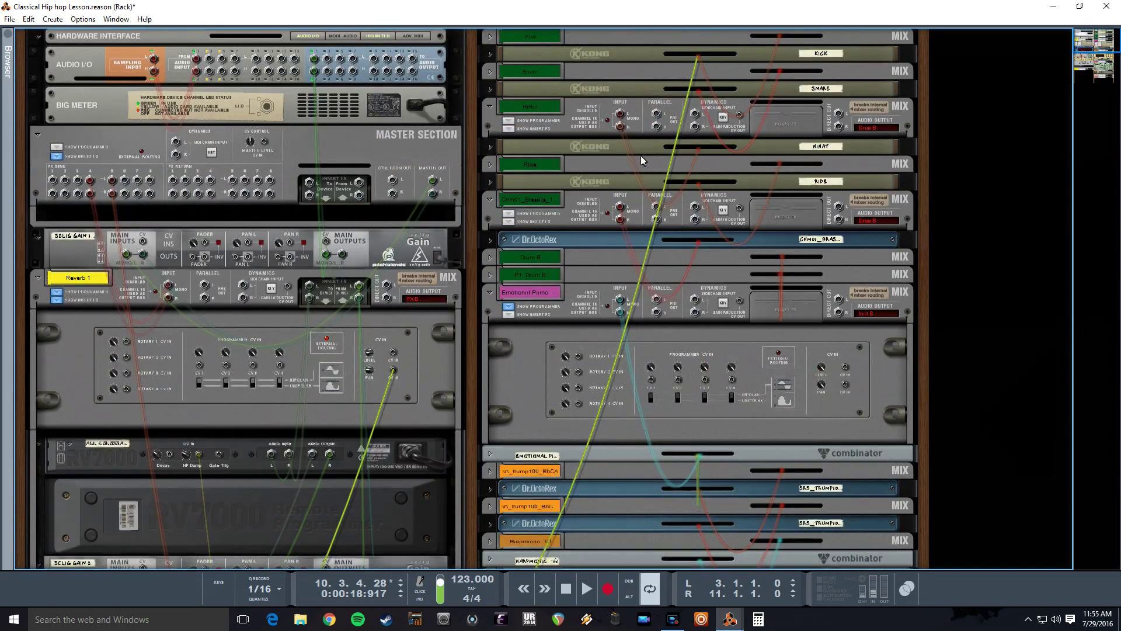
left_click(484, 59)
left_click(488, 53)
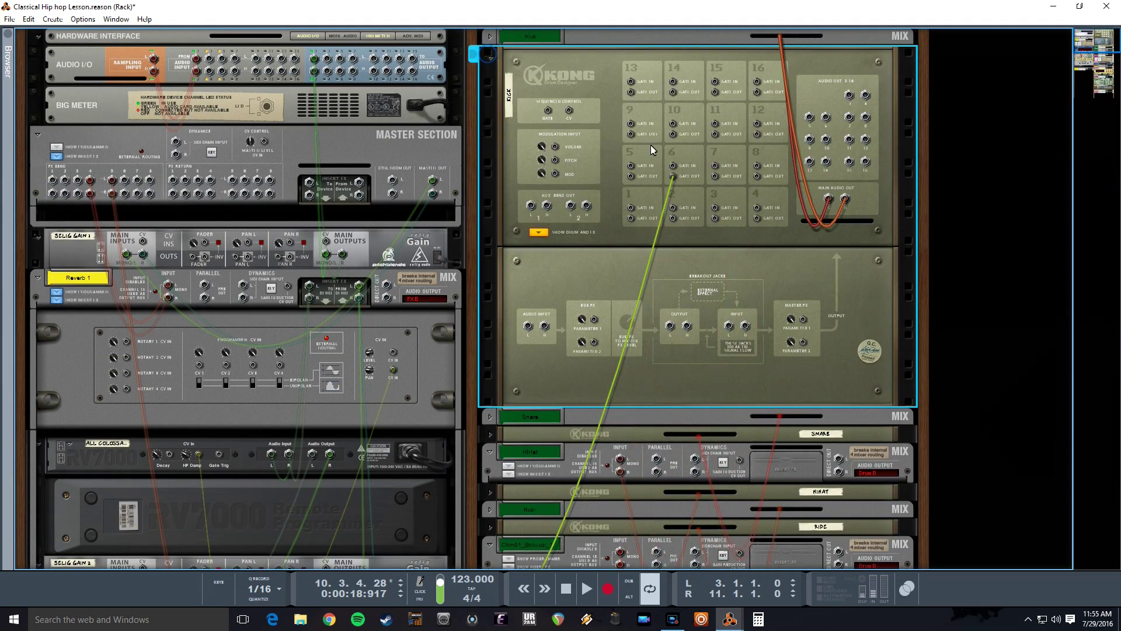
scroll(315, 363, "down", 4)
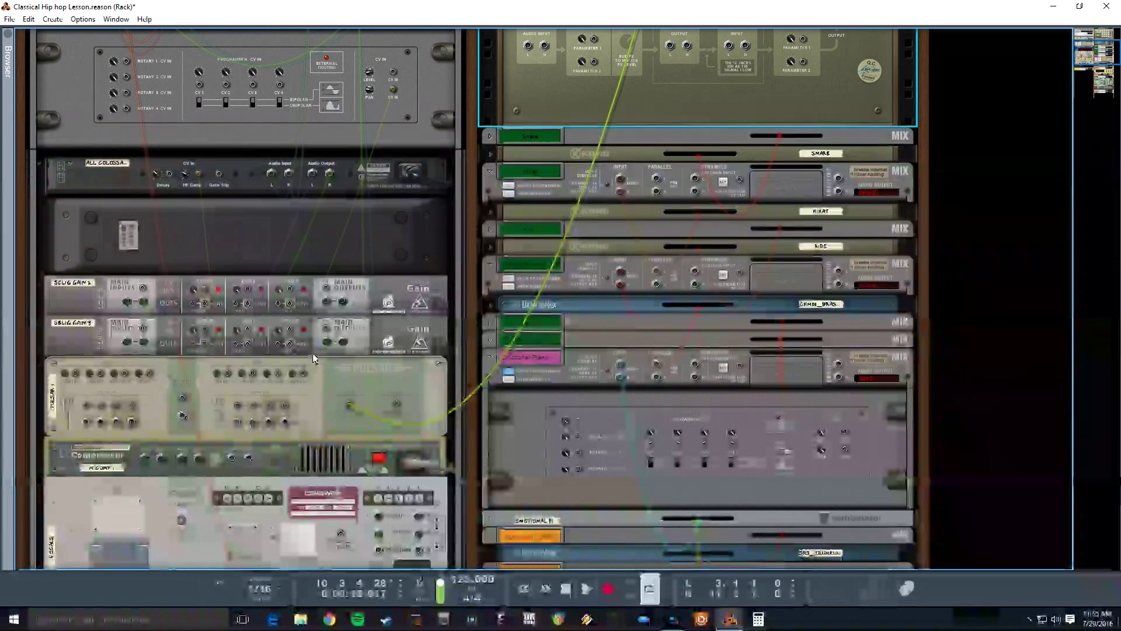
Play the loop from the rack's front to check the Selig Gains, Pulsar, compressor and Vocals leveling amplifier in Reverb 1, and stop playback
key("Tab")
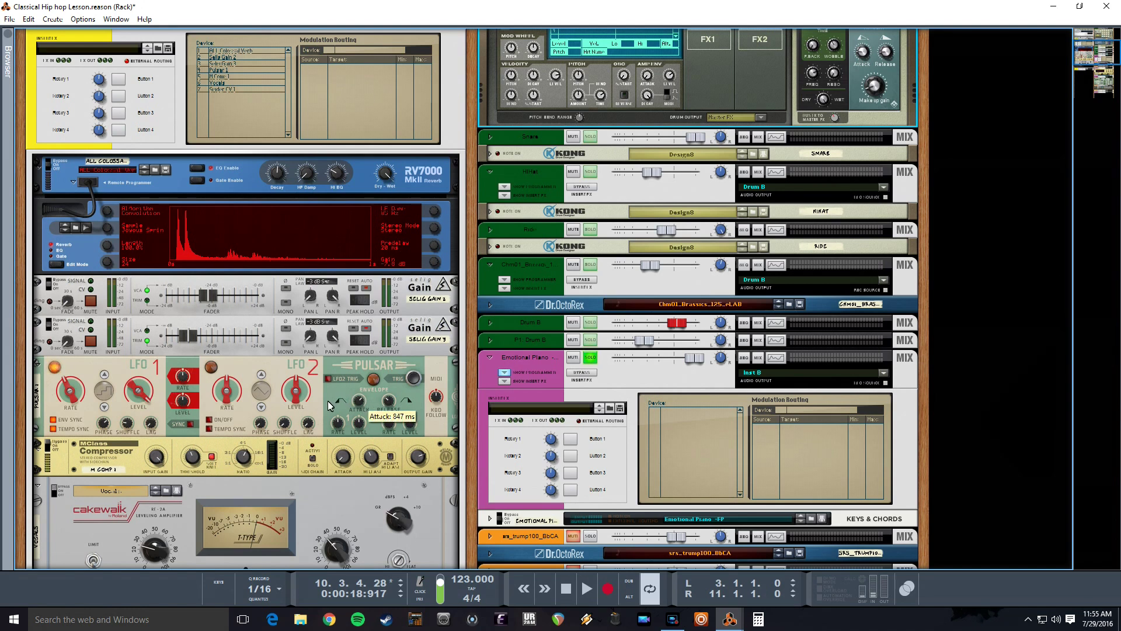
key("space")
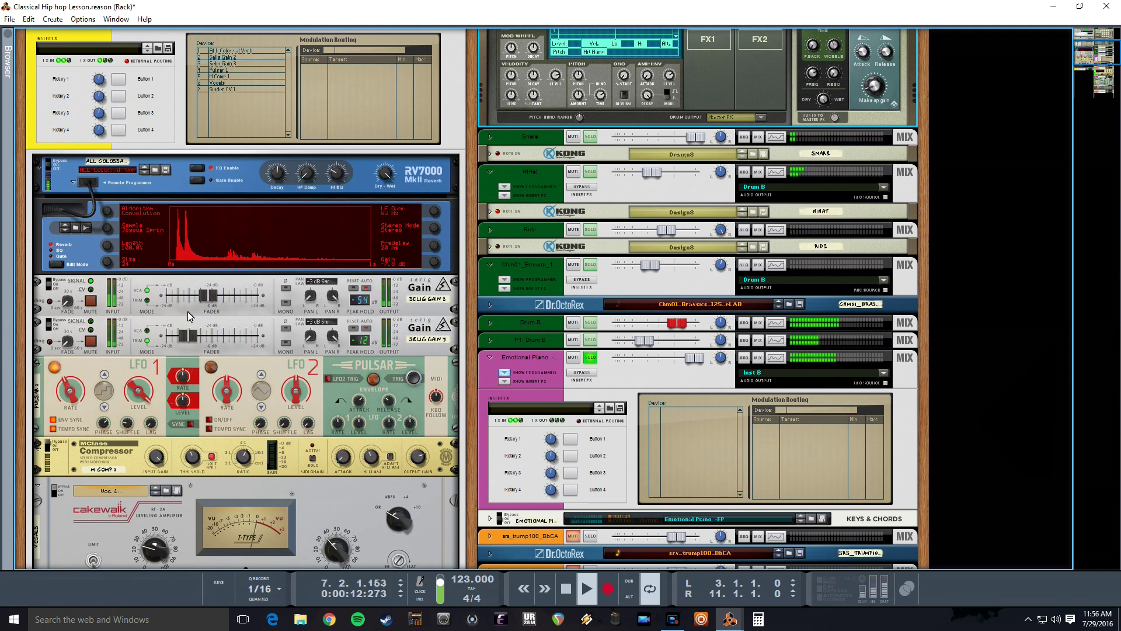
scroll(49, 316, "down", 4)
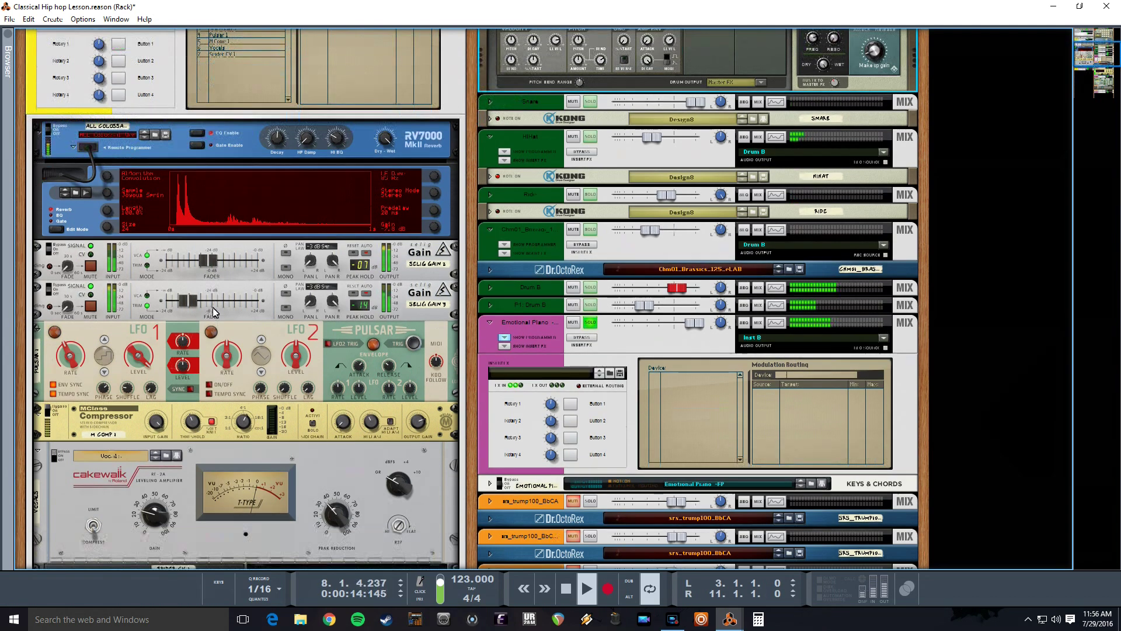
left_click(50, 316)
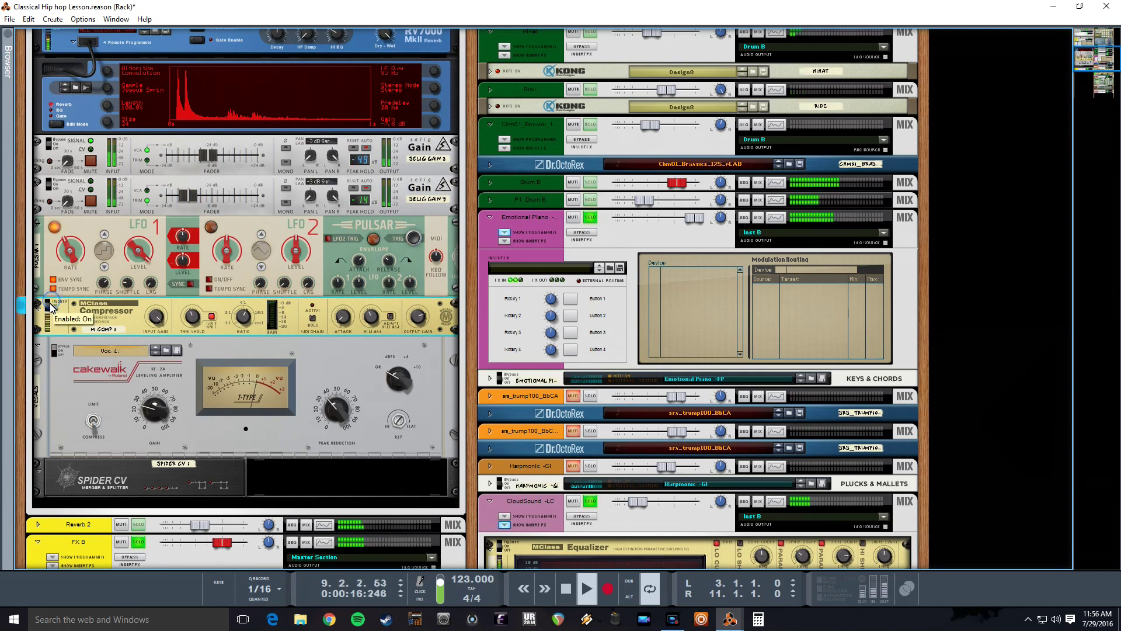
left_click(58, 343)
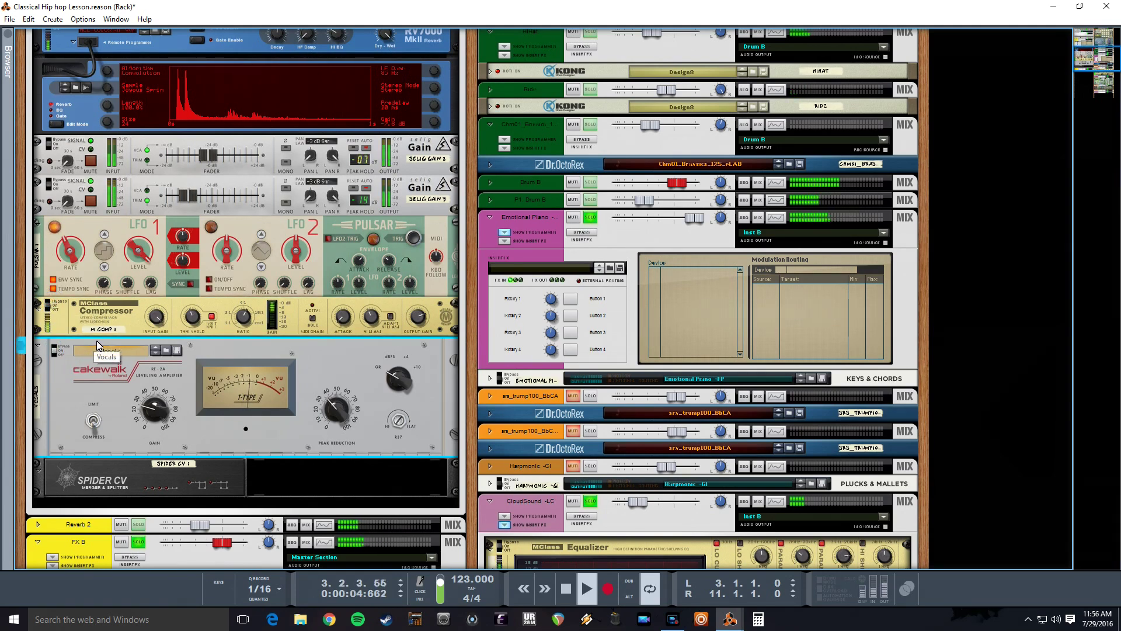
scroll(394, 292, "up", 10)
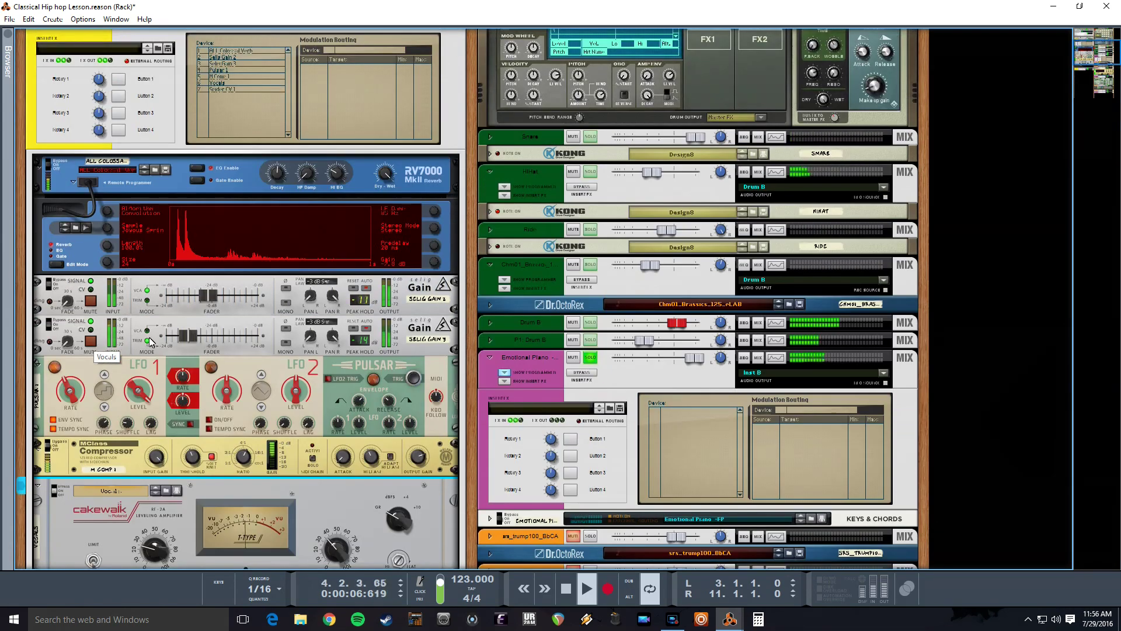
scroll(394, 292, "up", 2)
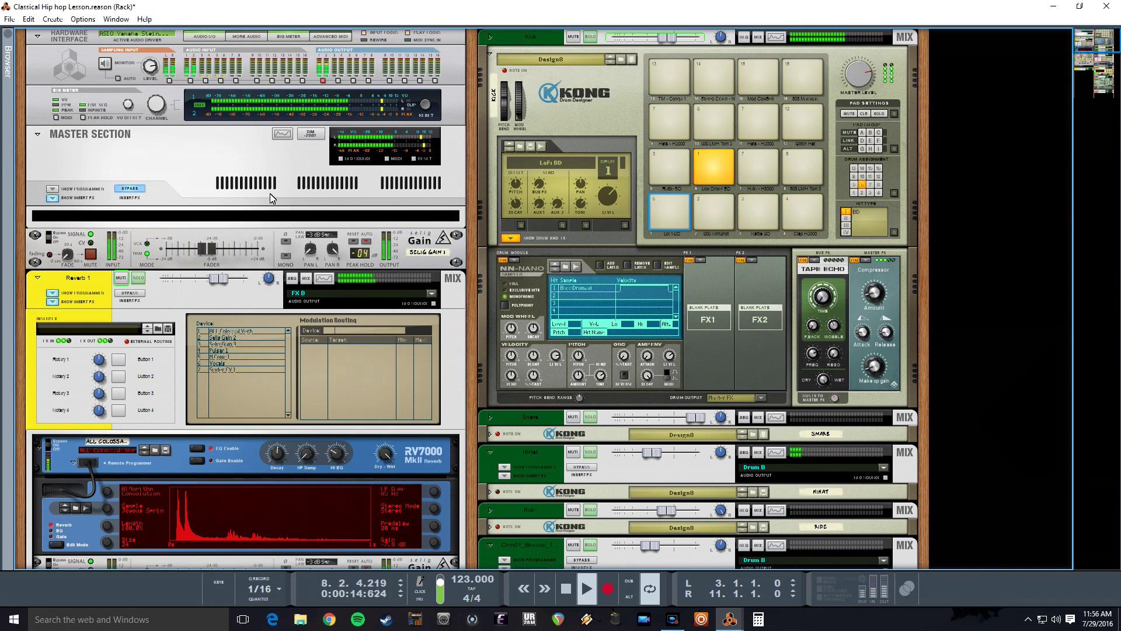
scroll(269, 197, "down", 10)
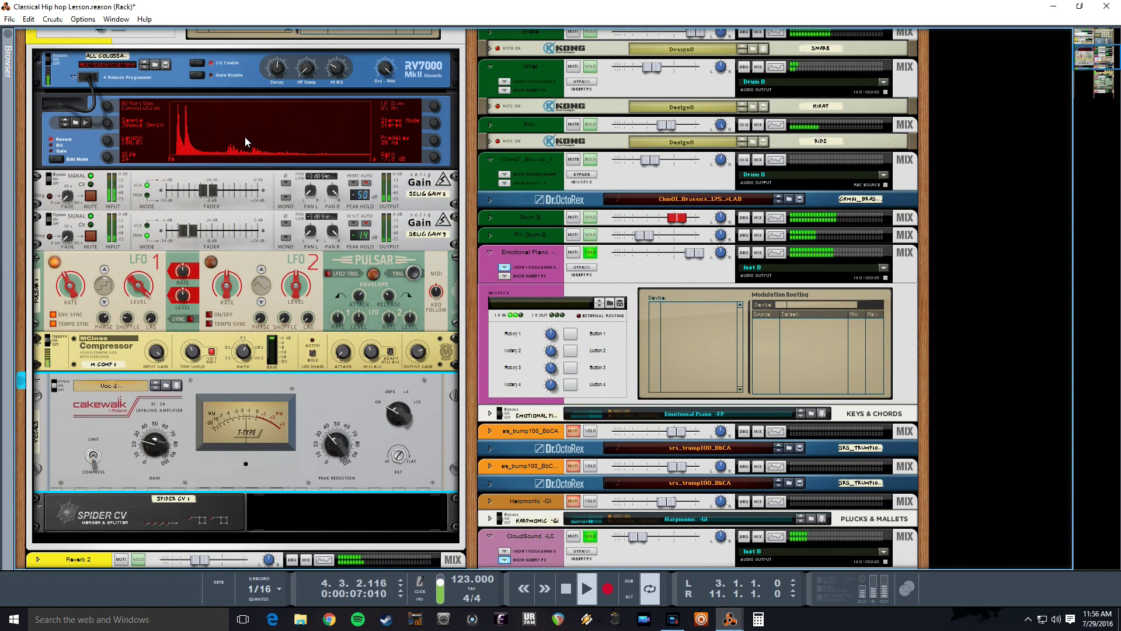
key("space")
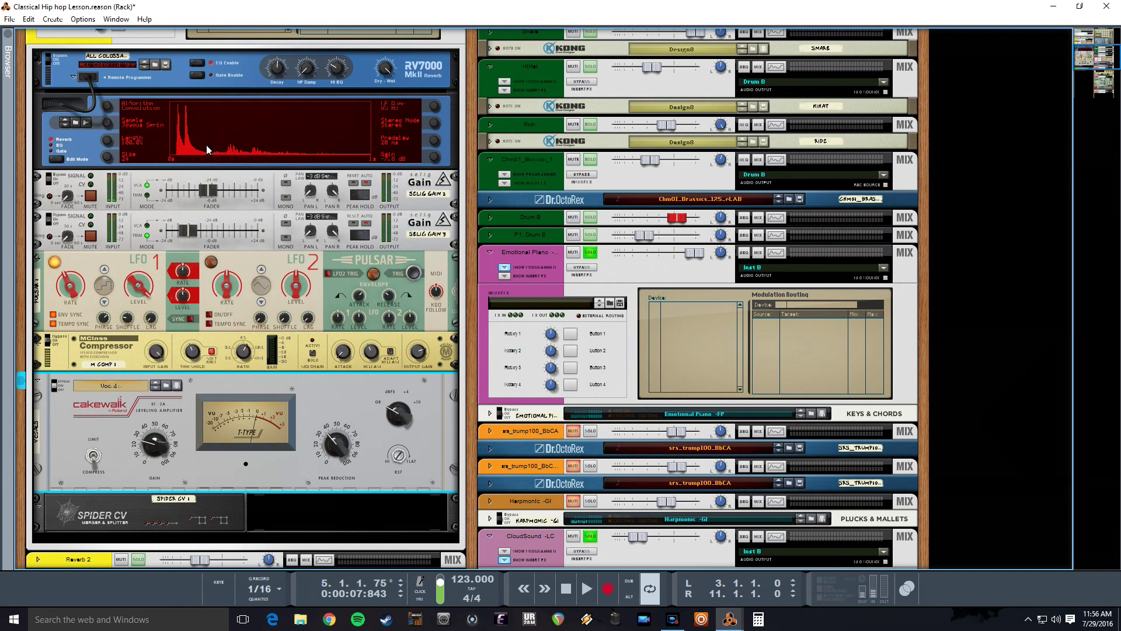
left_click_drag(103, 285, 107, 284)
scroll(134, 345, "up", 3)
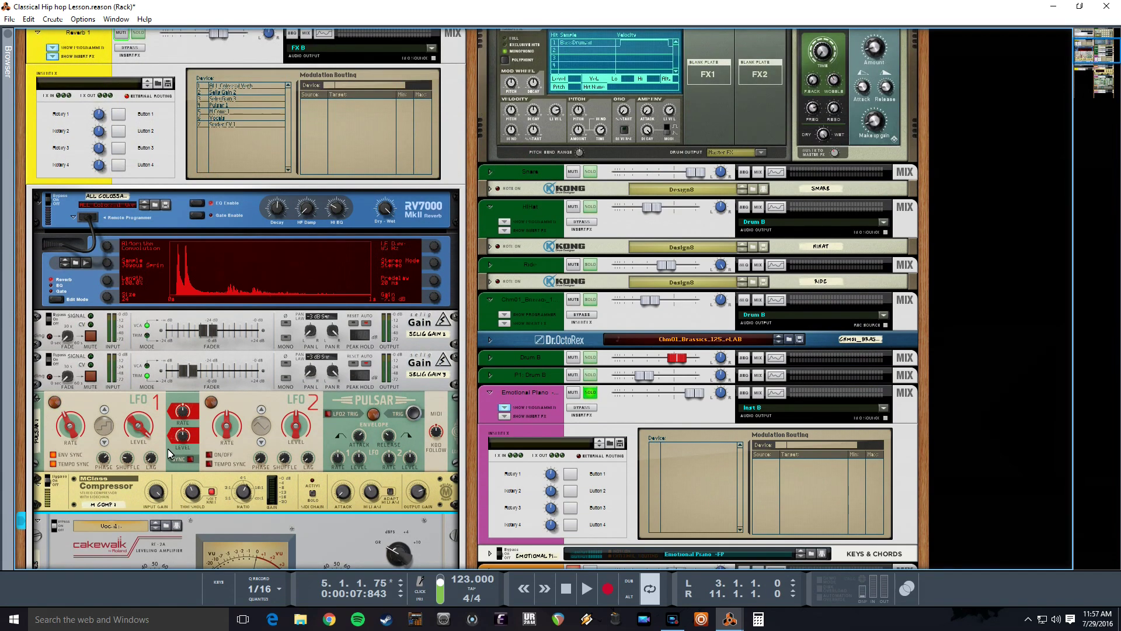